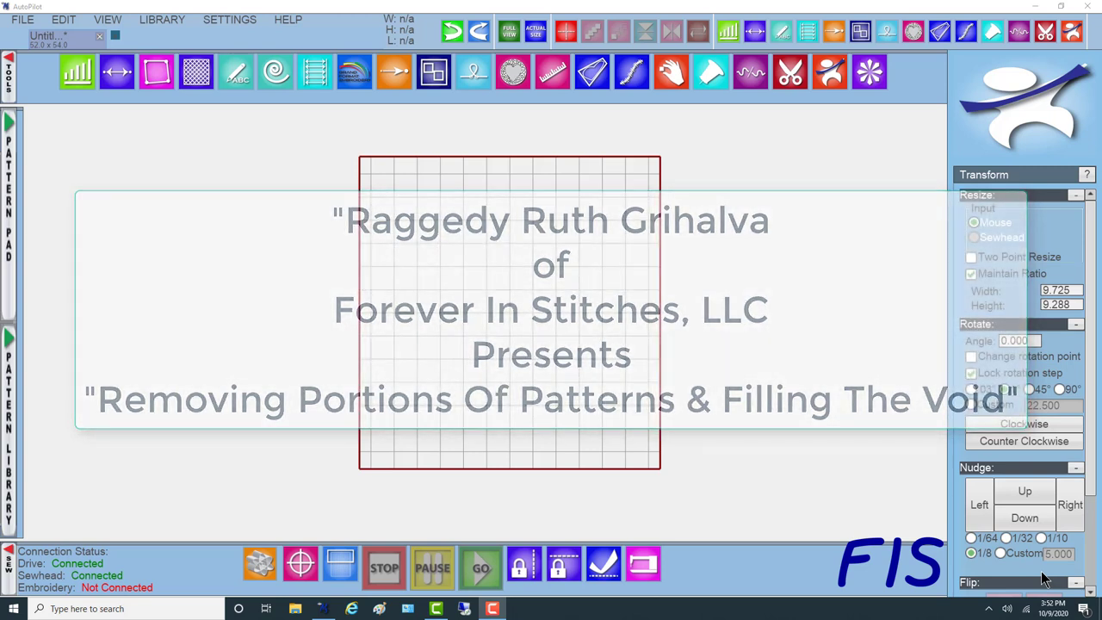
# Step: Add the FIS-Kids-Baby pattern from the pattern pad to the workspace and position it inside the red-bordered quilt area
pyautogui.click(8, 189)
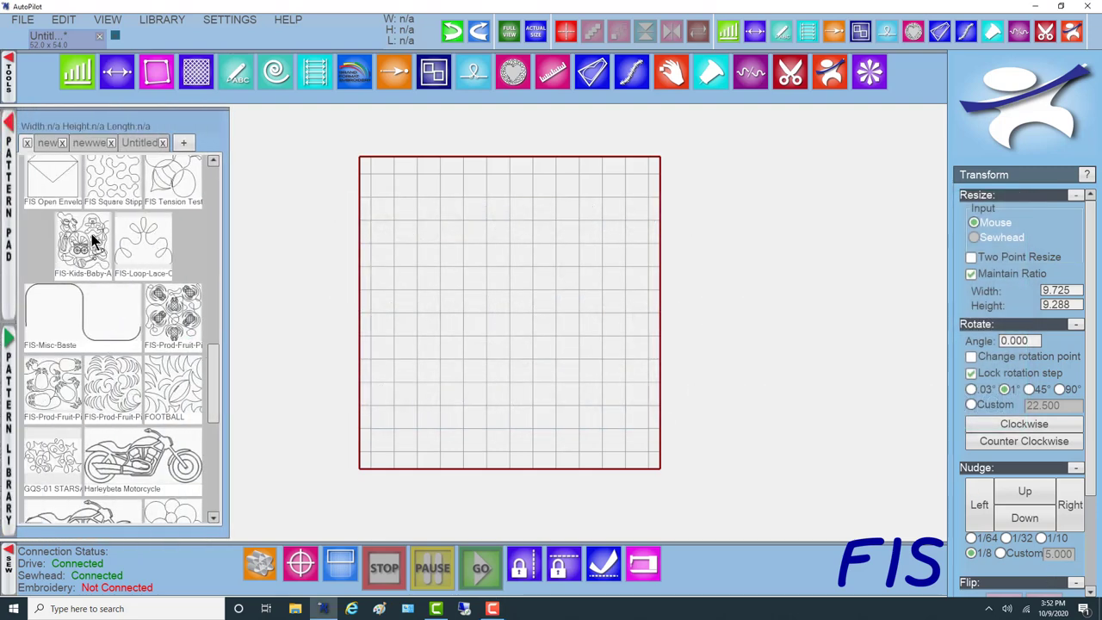
pyautogui.moveTo(92, 241); pyautogui.dragTo(322, 441)
pyautogui.moveTo(408, 347); pyautogui.dragTo(272, 320)
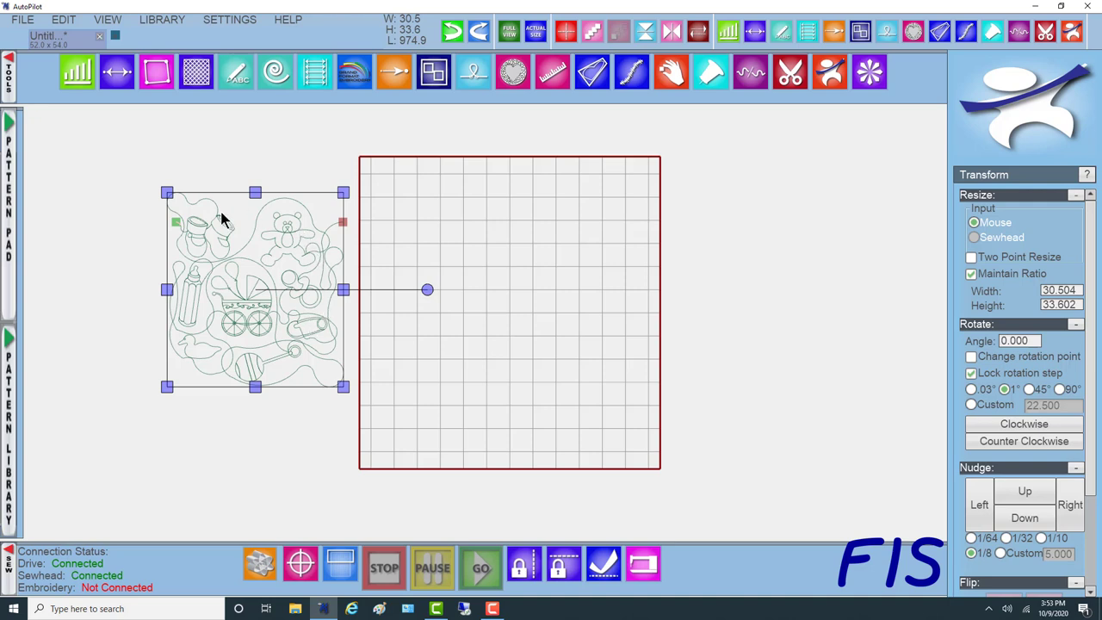
pyautogui.click(392, 368)
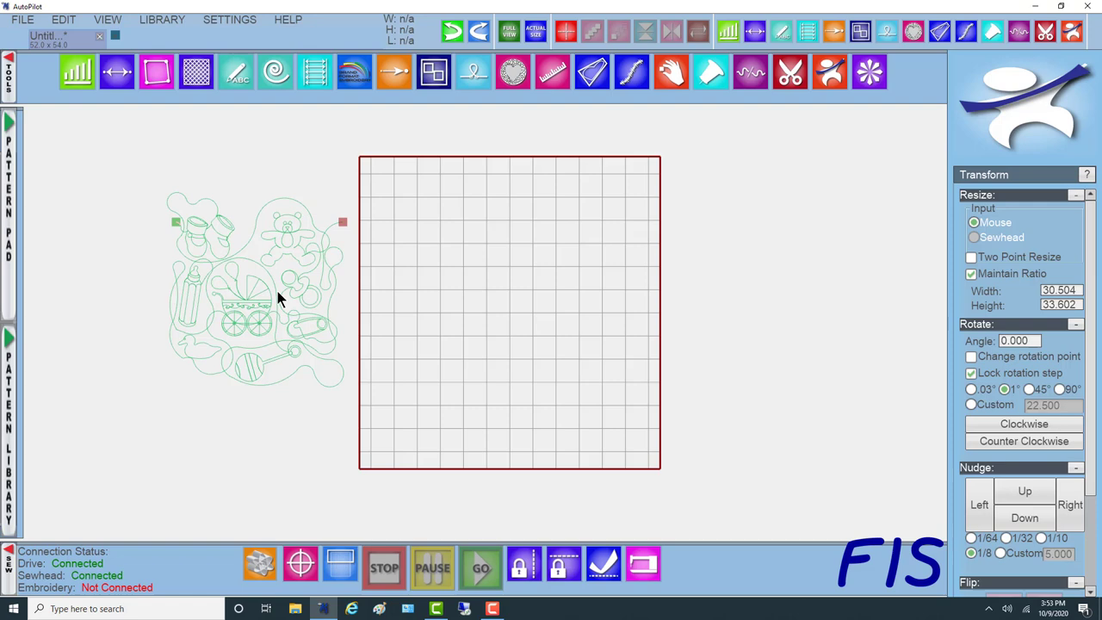
pyautogui.moveTo(284, 289); pyautogui.dragTo(479, 308)
# Step: Split the pacifier off the baby pattern with a Multi-Segment split, placing the split points where its connecting lines meet it
pyautogui.scroll(4, 480, 308)
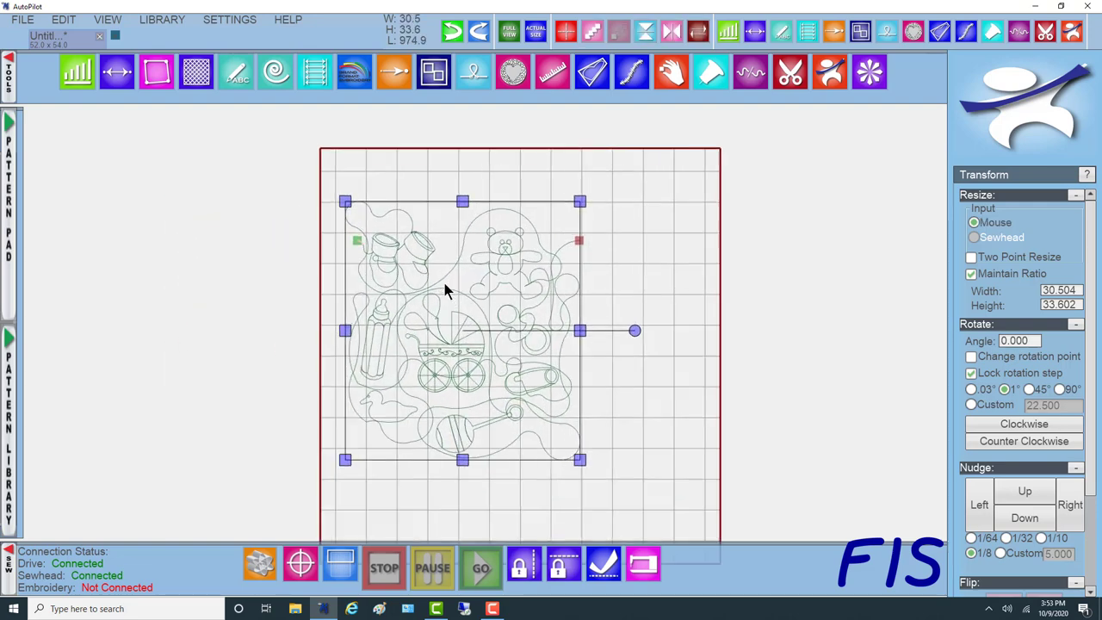
pyautogui.scroll(3, 444, 289)
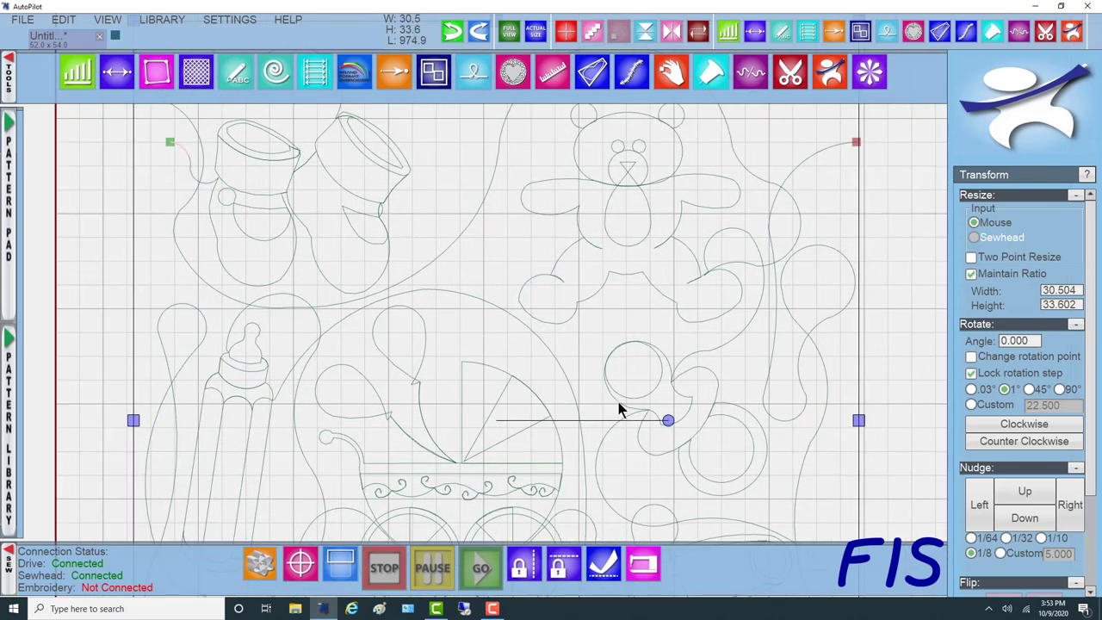
pyautogui.scroll(3, 629, 413)
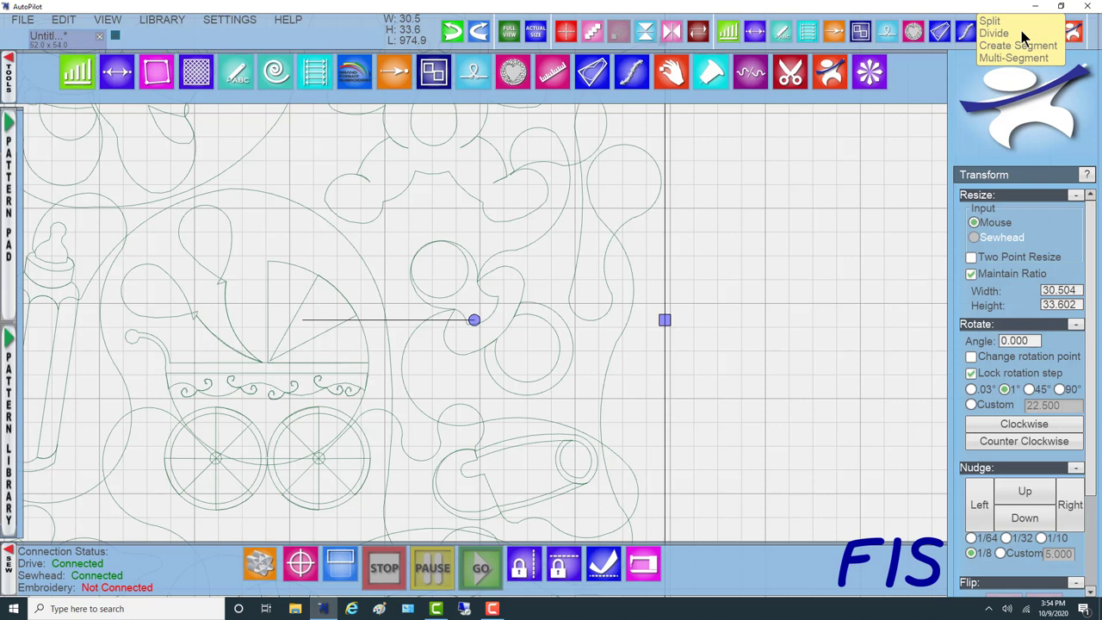
pyautogui.click(1020, 33)
pyautogui.click(968, 210)
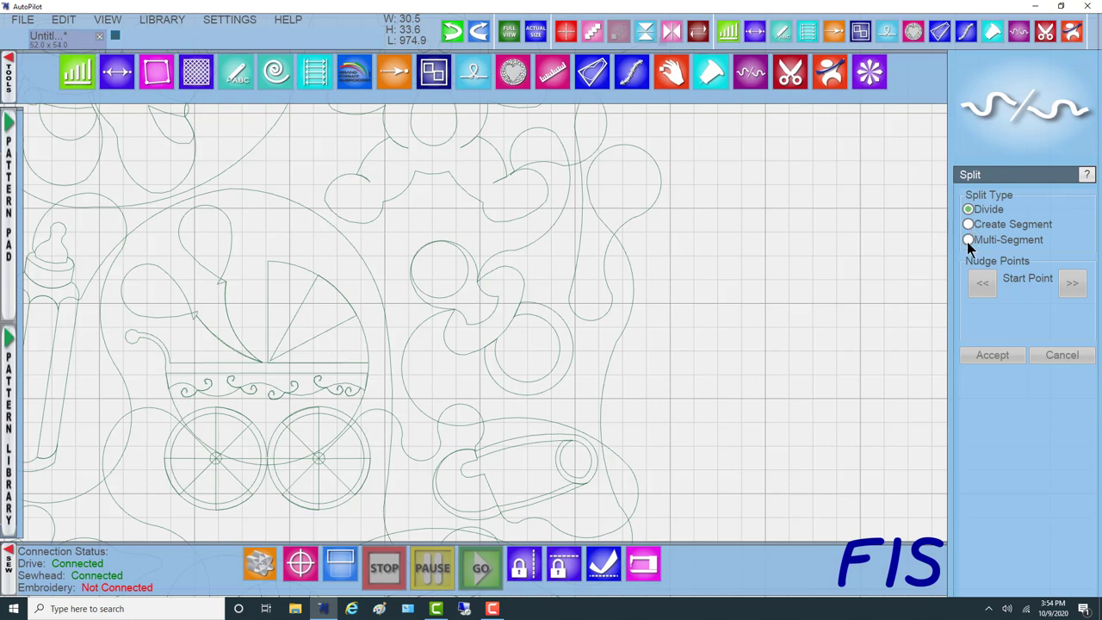
pyautogui.click(968, 240)
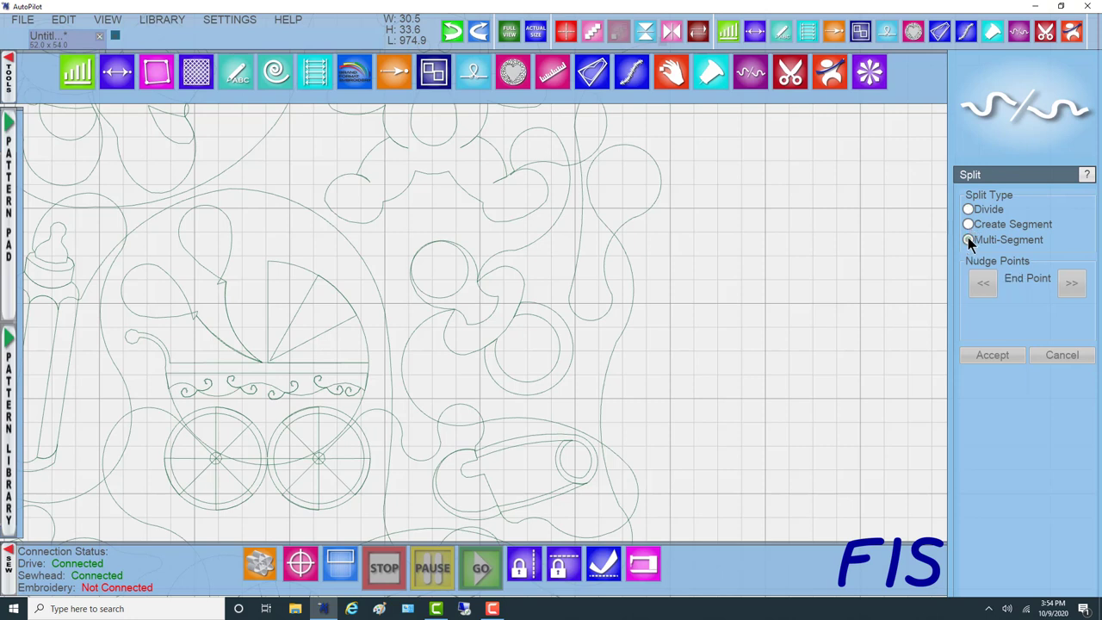
pyautogui.click(433, 315)
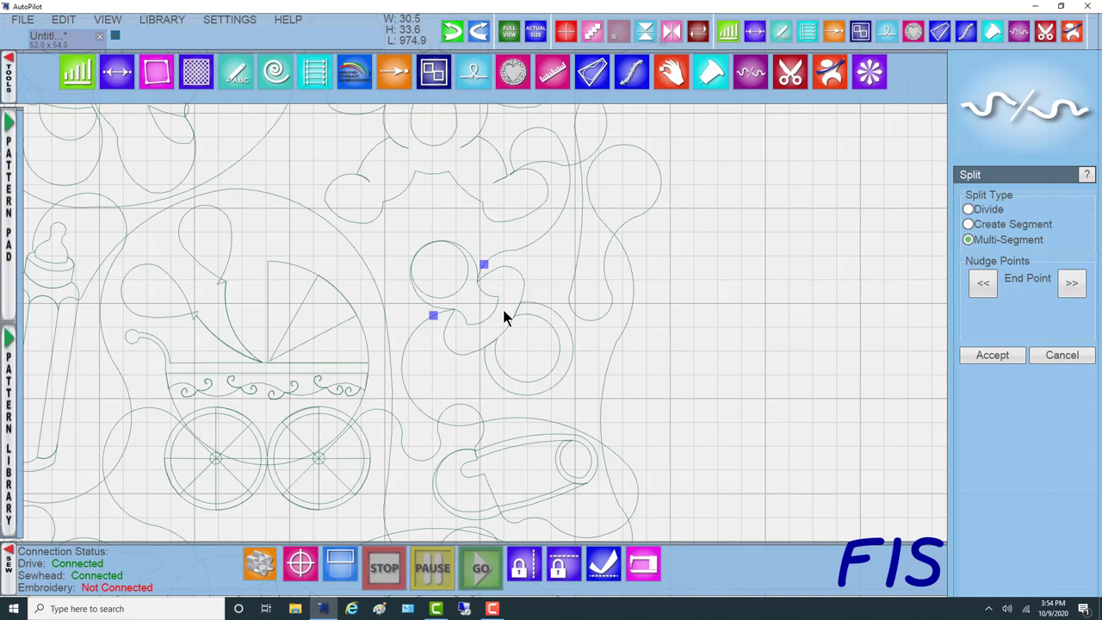
pyautogui.click(991, 354)
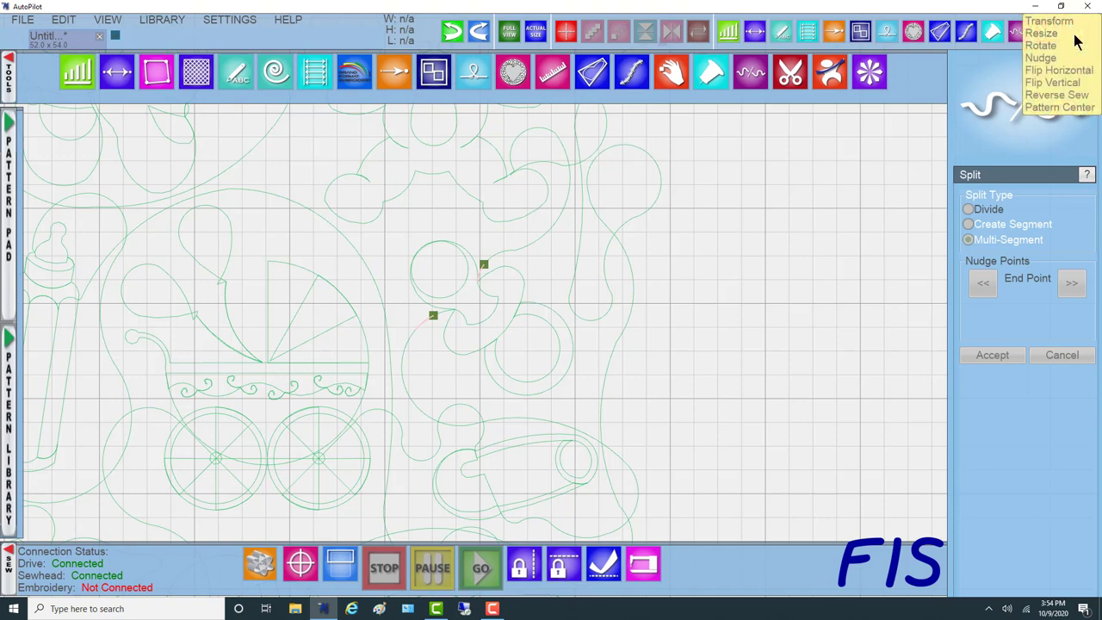
# Step: Move the separated pacifier segment out of the pattern to the empty area beside it and delete it
pyautogui.click(1073, 37)
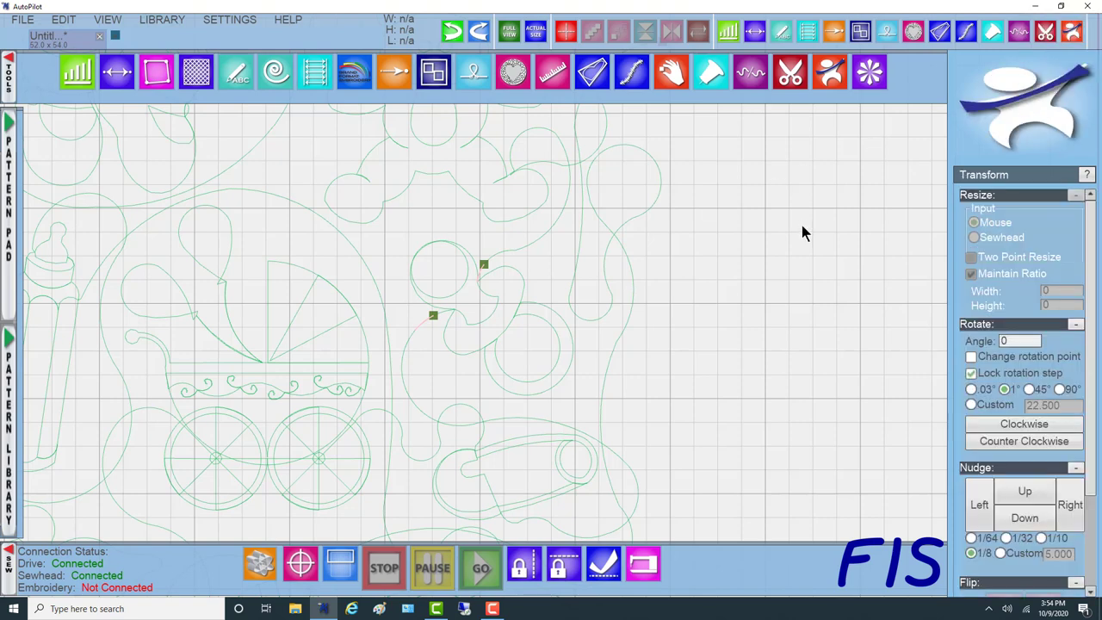
pyautogui.click(489, 313)
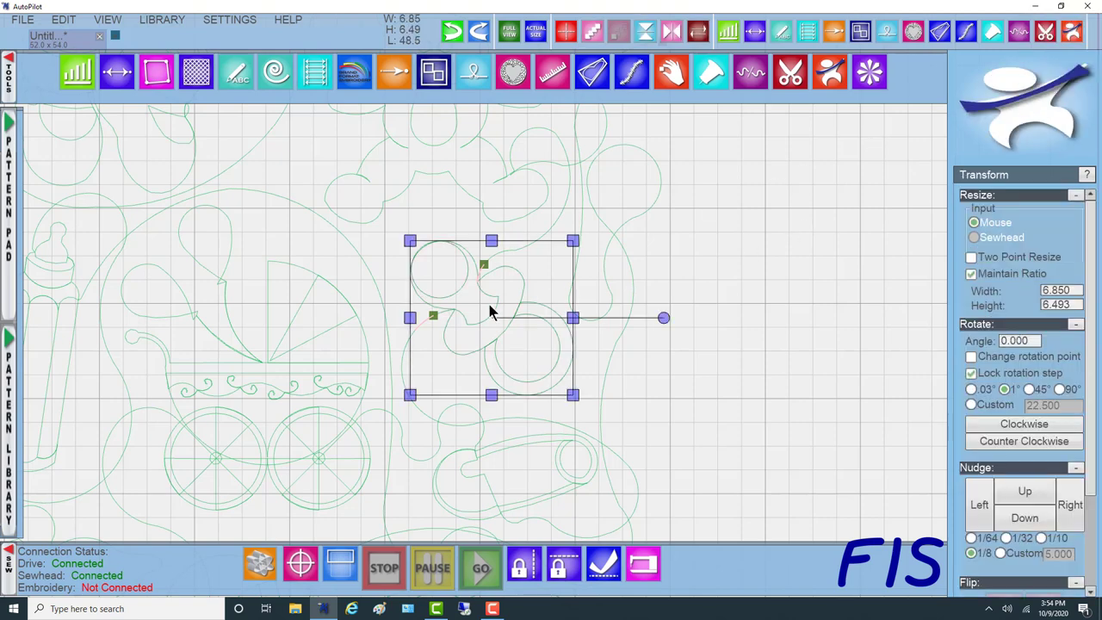
pyautogui.moveTo(487, 312); pyautogui.dragTo(782, 342)
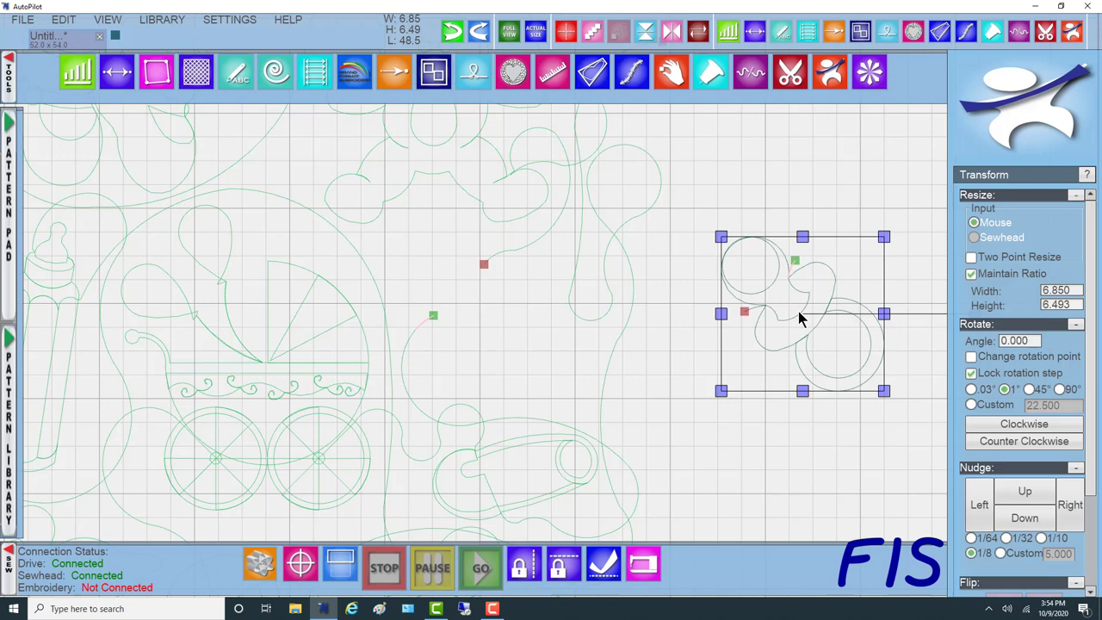
pyautogui.rightClick(805, 315)
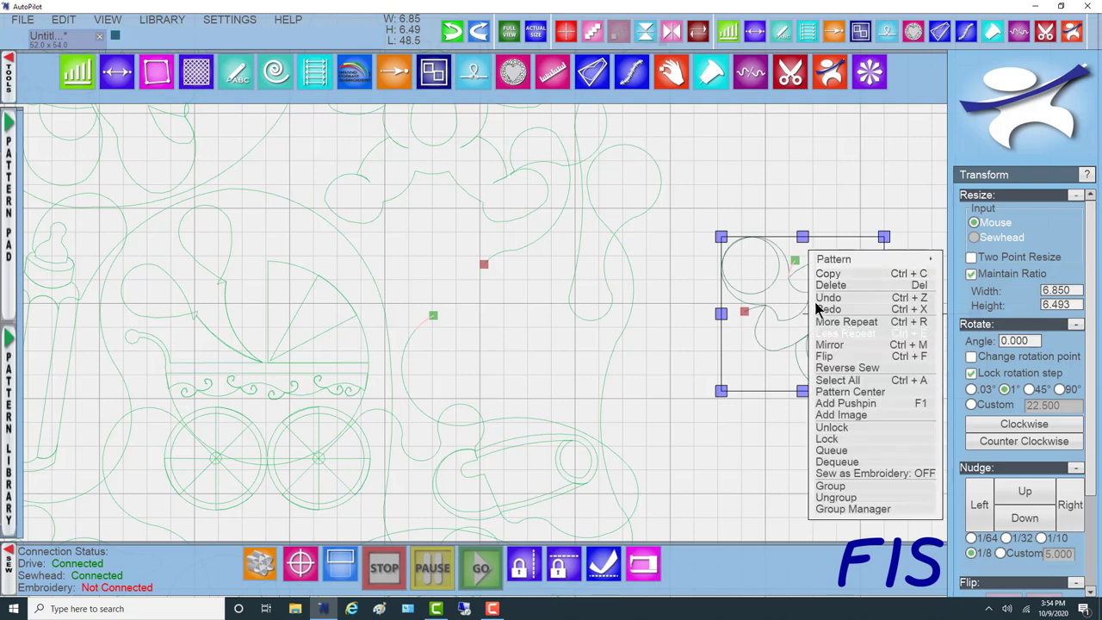
pyautogui.click(832, 285)
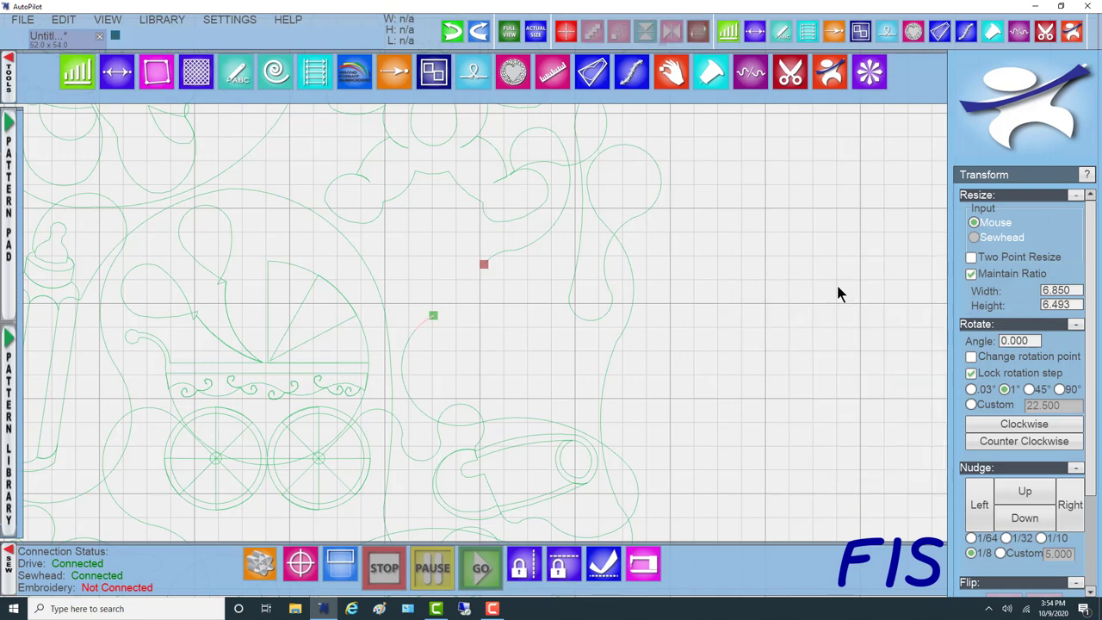
# Step: With the Draw tool, extend the loose start of the lower carriage segment across the gap left by the pacifier
pyautogui.scroll(-5, 514, 352)
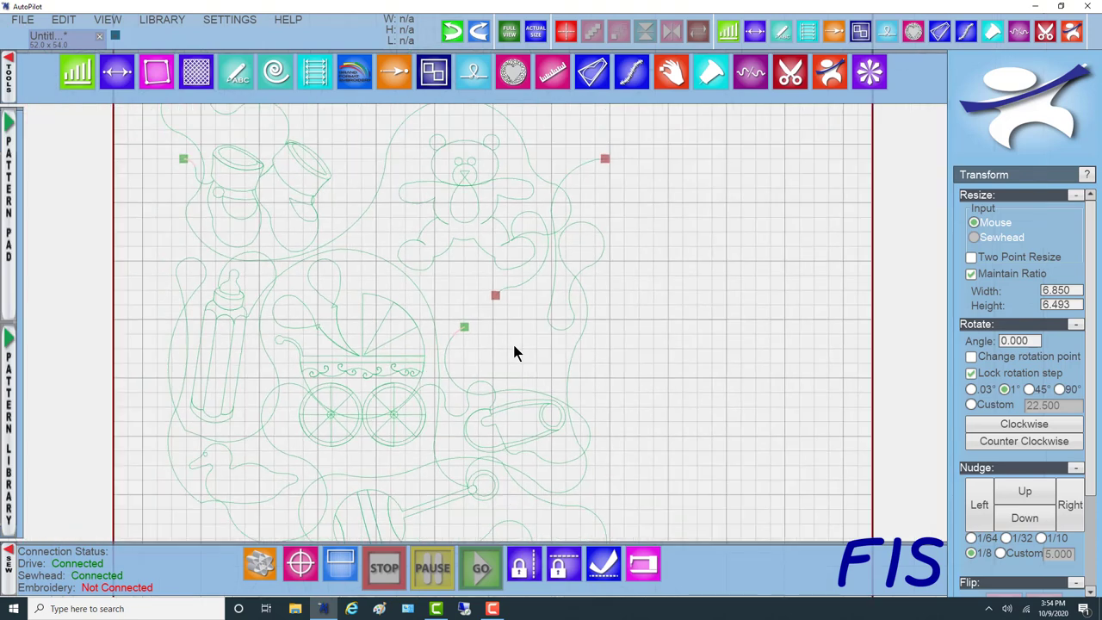
pyautogui.scroll(-1, 514, 352)
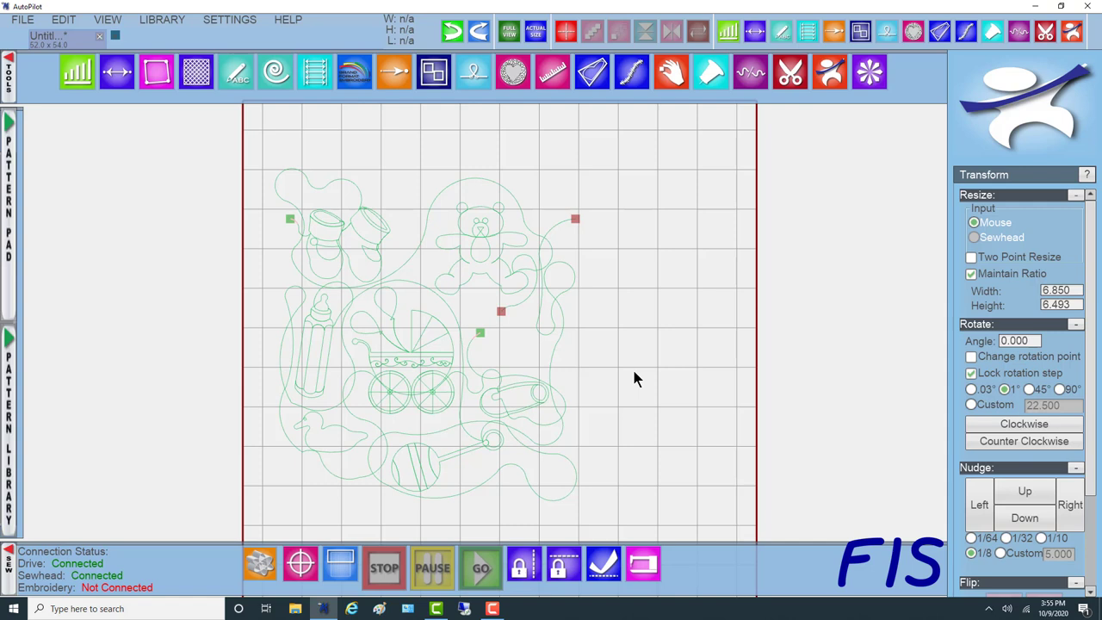
pyautogui.click(780, 31)
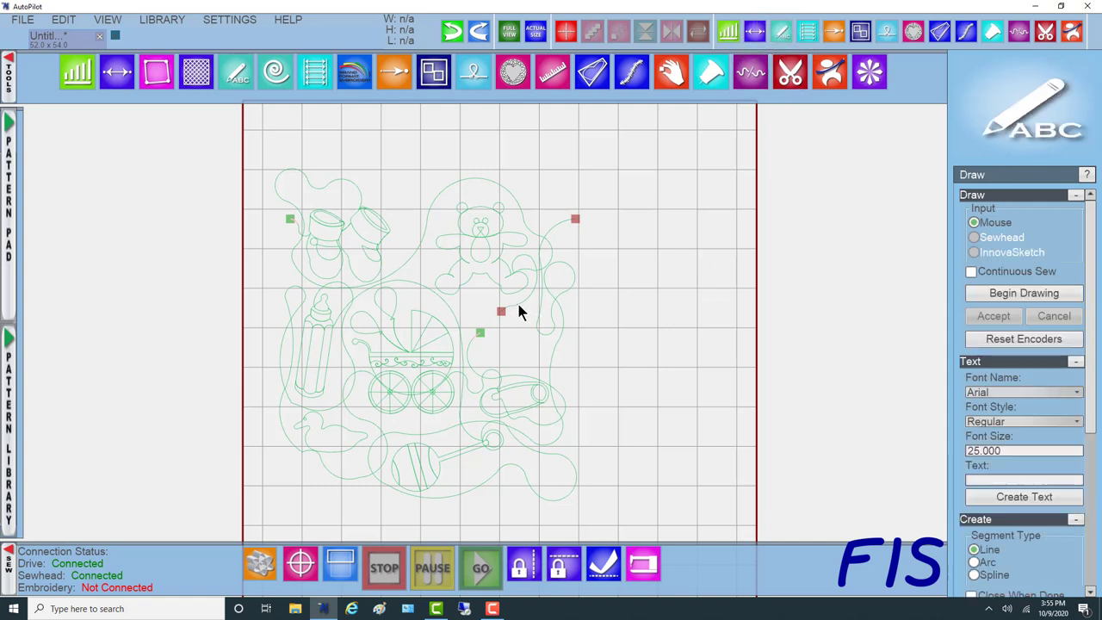
pyautogui.click(517, 306)
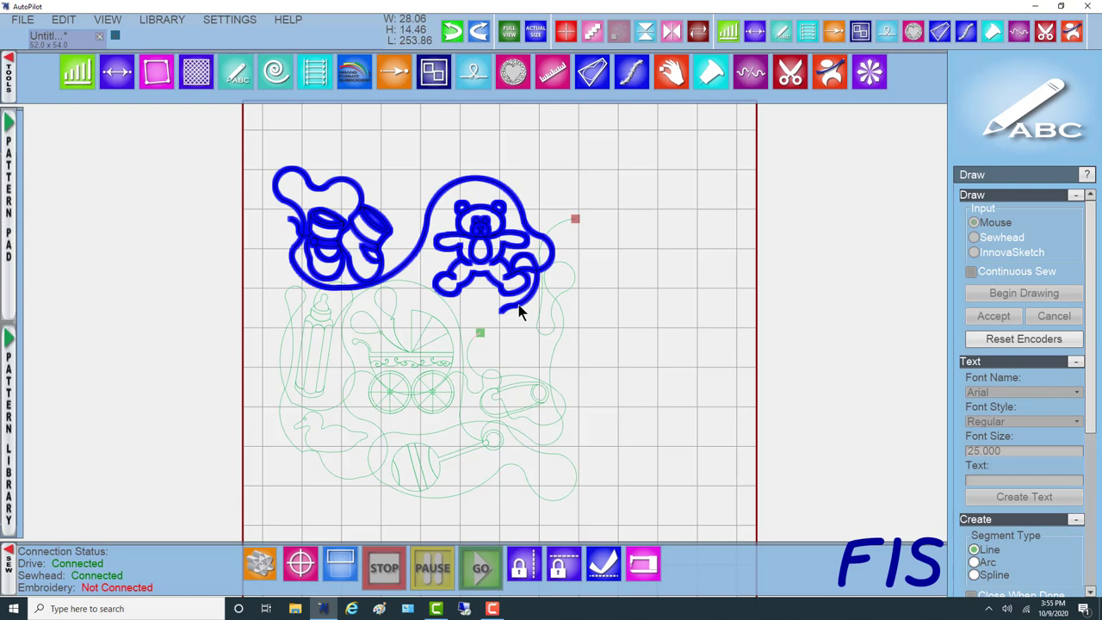
pyautogui.click(453, 357)
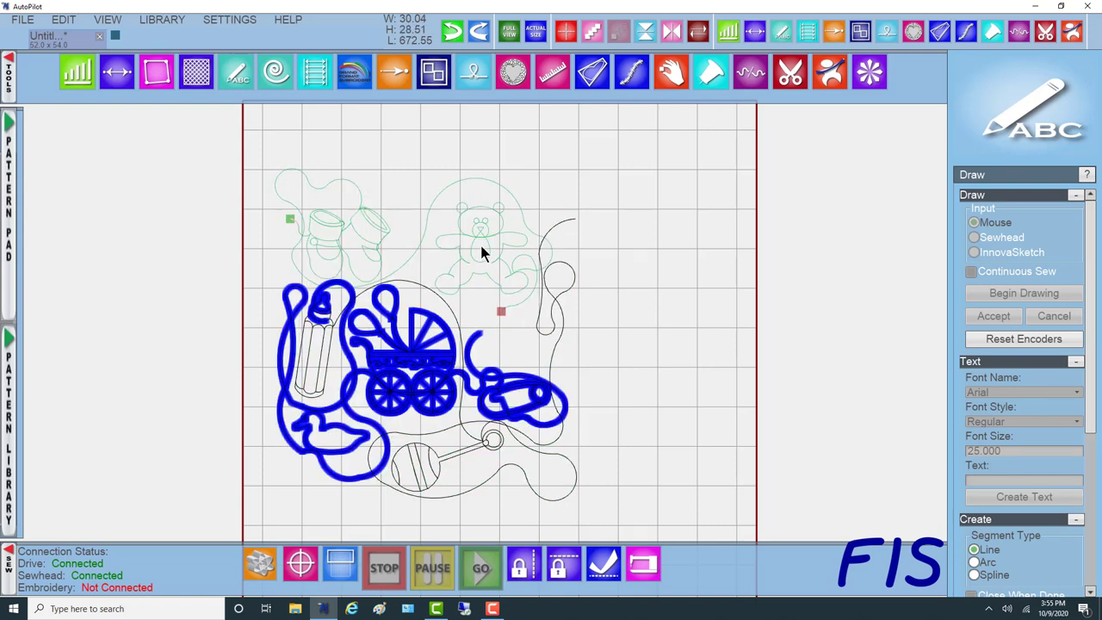
pyautogui.click(480, 242)
pyautogui.click(429, 348)
pyautogui.scroll(1, 496, 336)
pyautogui.scroll(4, 483, 336)
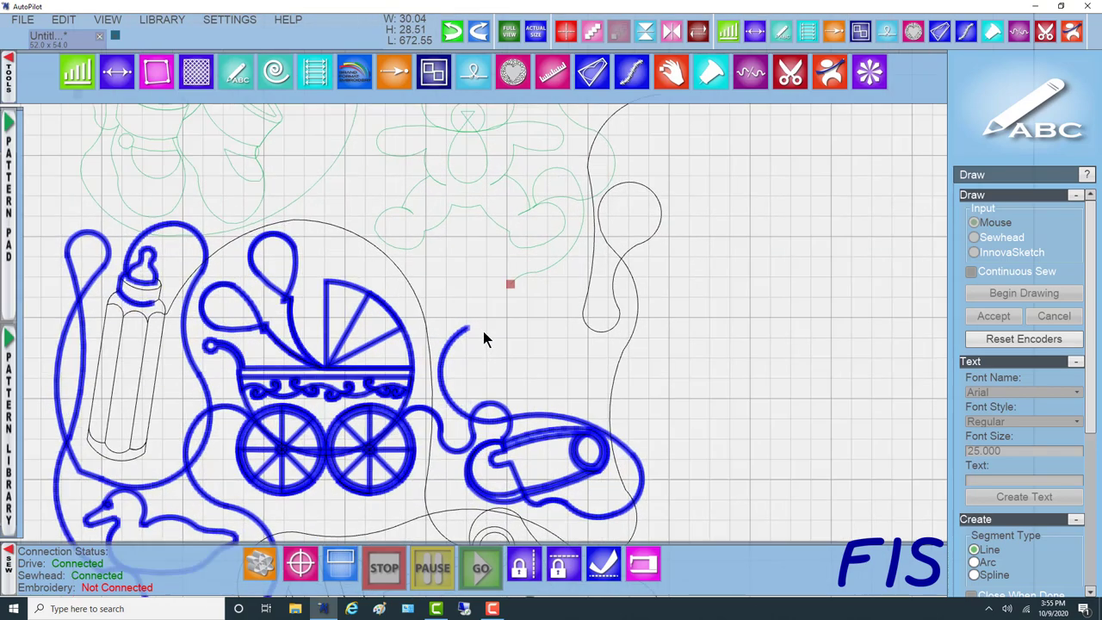
pyautogui.scroll(2, 482, 334)
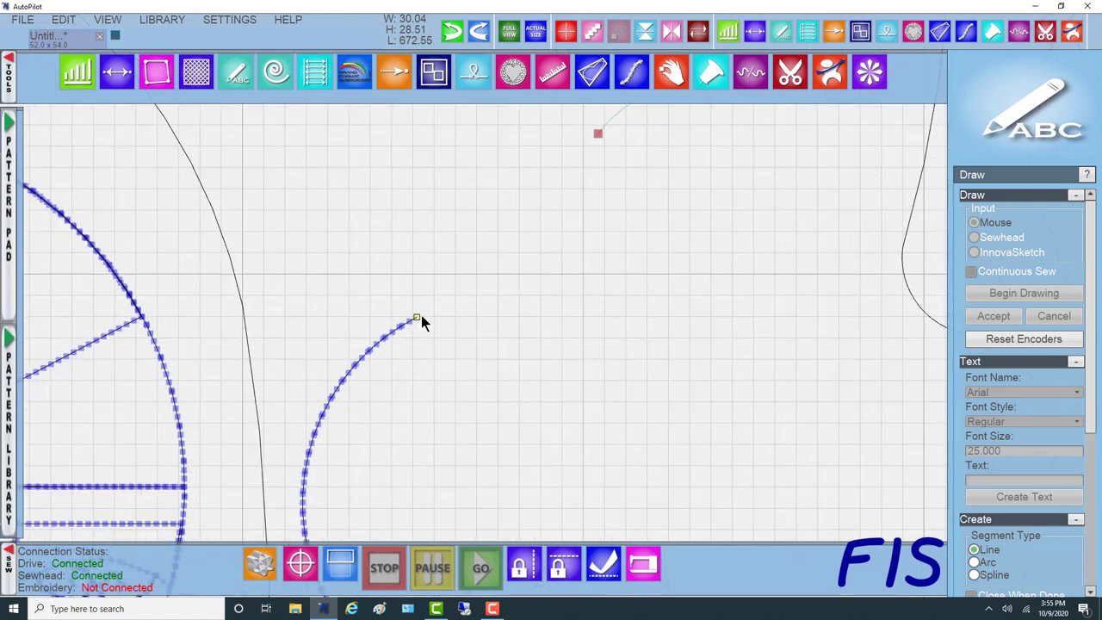
pyautogui.moveTo(455, 299); pyautogui.dragTo(518, 289)
pyautogui.moveTo(519, 293); pyautogui.dragTo(679, 326)
# Step: Convert the new connecting line of the carriage segment to an arc and bow it upward
pyautogui.rightClick(529, 321)
pyautogui.click(544, 323)
pyautogui.moveTo(544, 322); pyautogui.dragTo(568, 268)
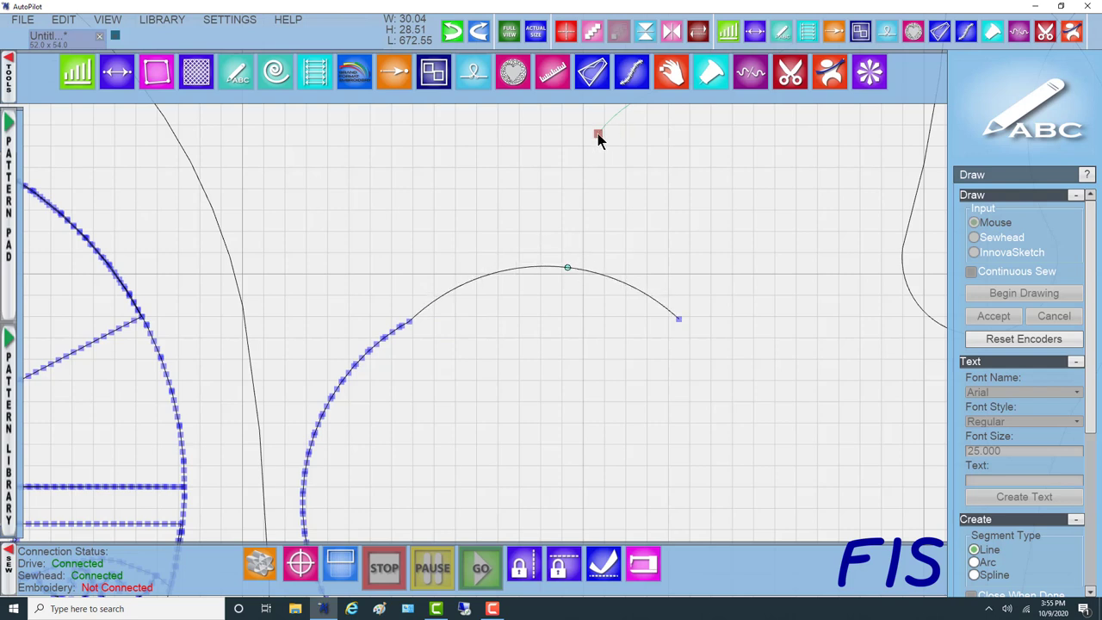
# Step: Extend the loose end of the bear segment down through the gap with added points, ending it on the carriage segment's start point
pyautogui.click(599, 136)
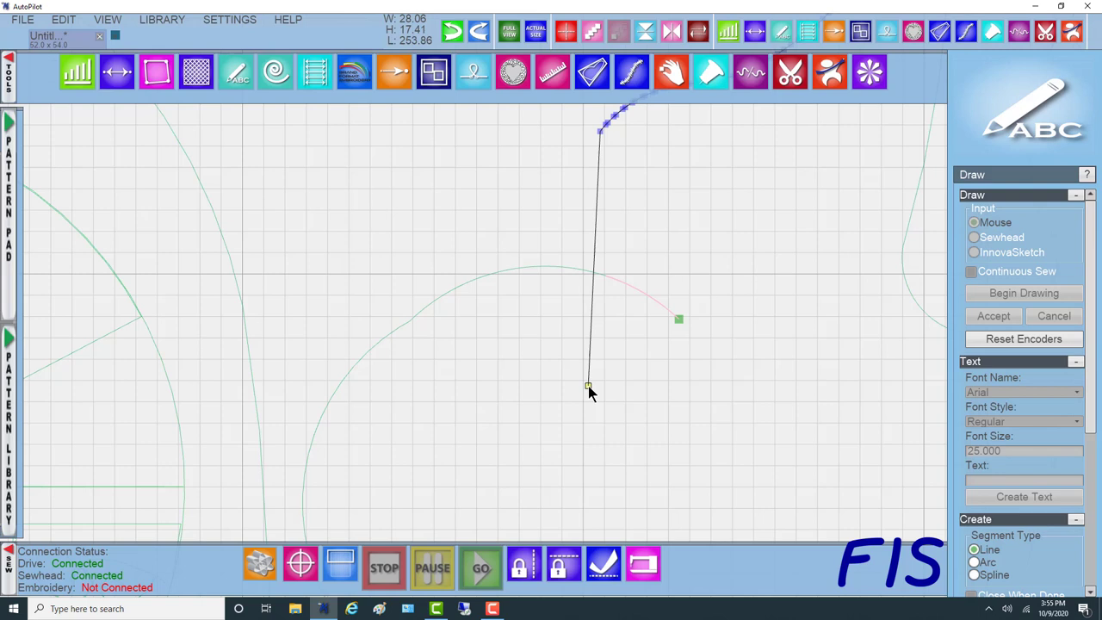
pyautogui.click(588, 385)
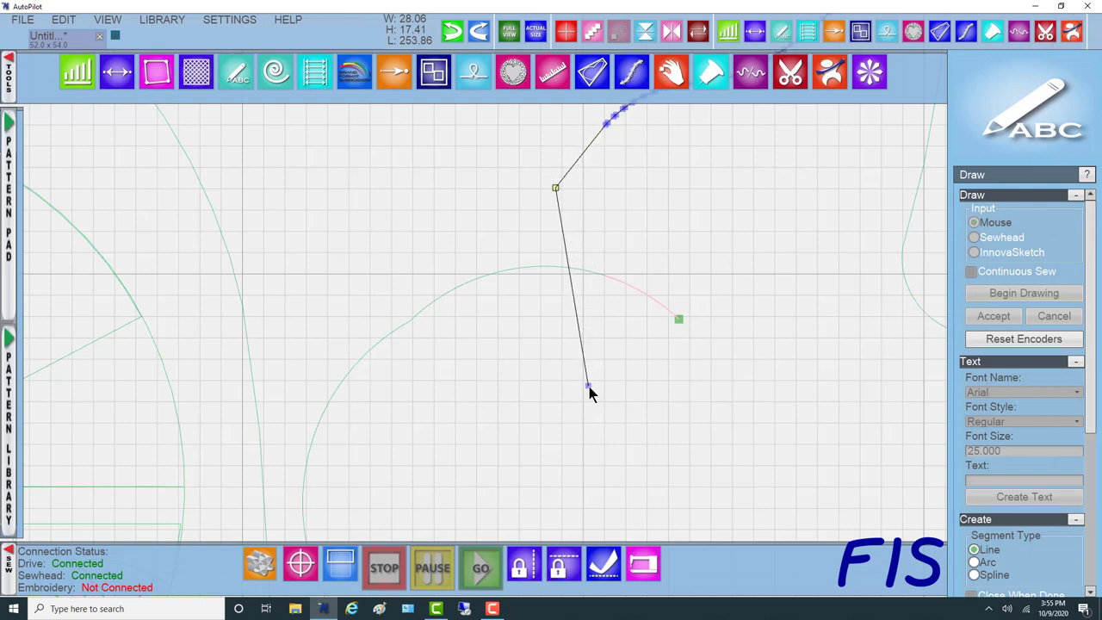
pyautogui.moveTo(589, 387); pyautogui.dragTo(601, 435)
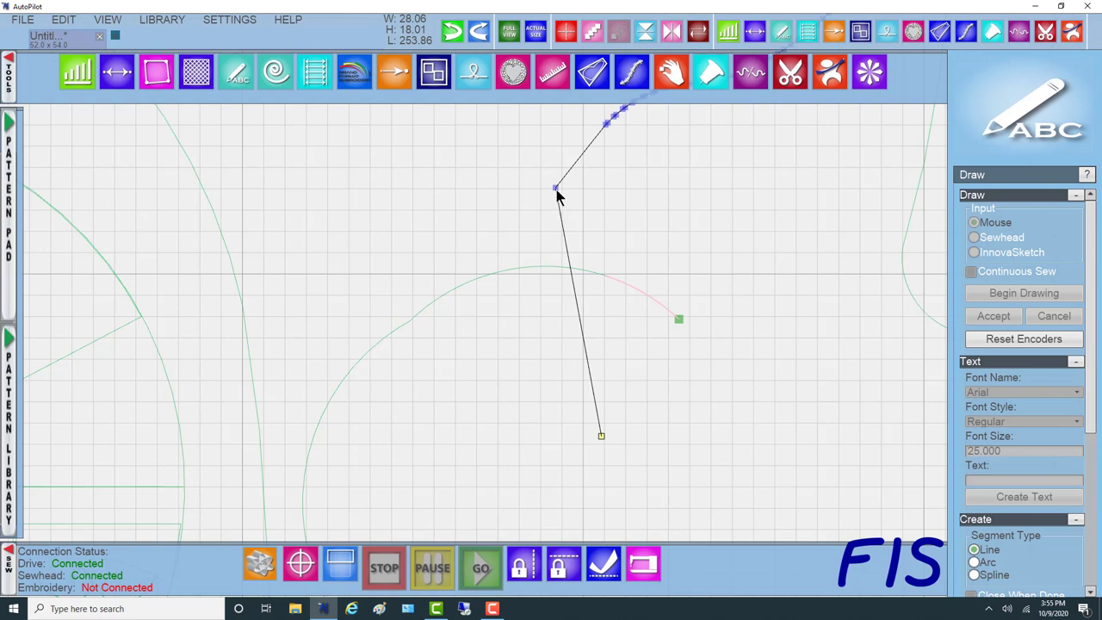
pyautogui.moveTo(557, 191); pyautogui.dragTo(572, 402)
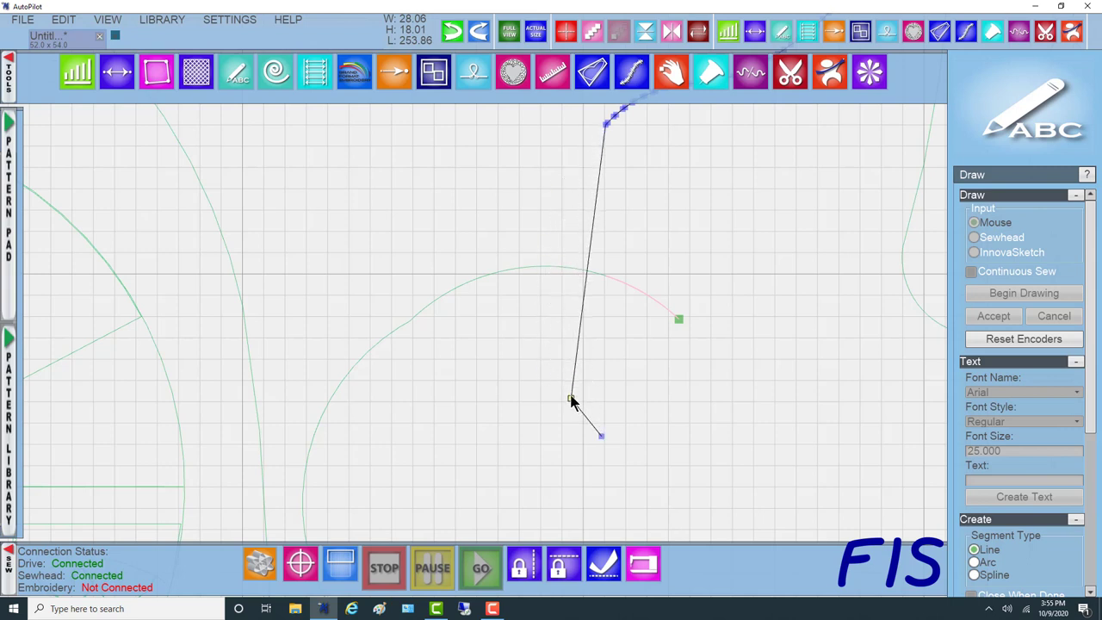
pyautogui.moveTo(604, 127); pyautogui.dragTo(553, 184)
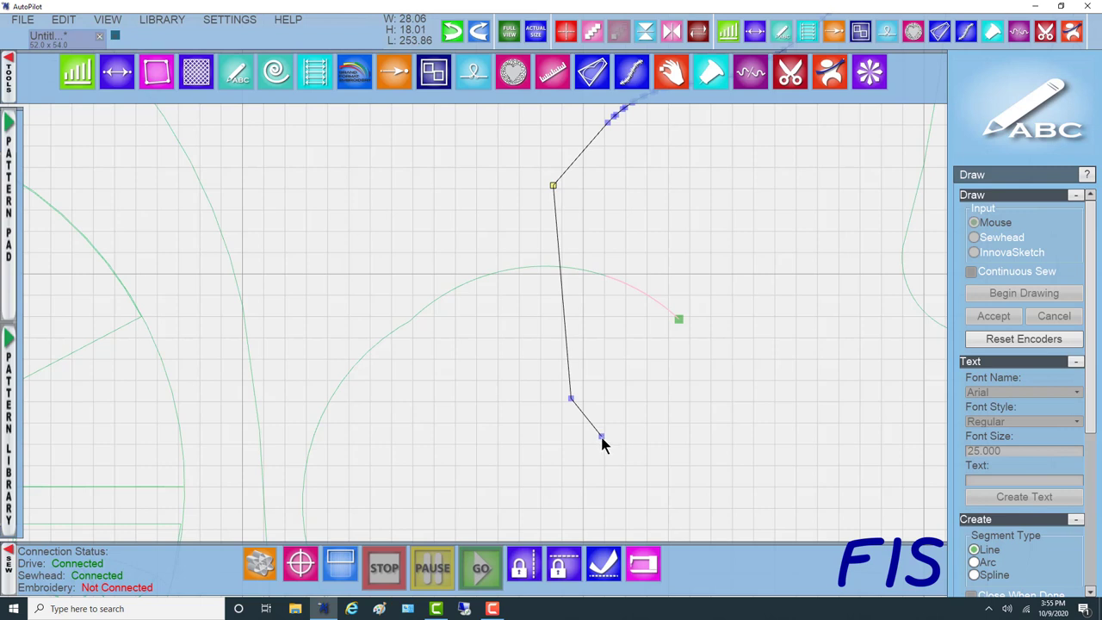
pyautogui.moveTo(601, 437); pyautogui.dragTo(680, 324)
# Step: Convert the last two lines of the bear segment's extension to arcs and bow them outward into a rounded loop
pyautogui.rightClick(631, 364)
pyautogui.click(646, 377)
pyautogui.moveTo(625, 360); pyautogui.dragTo(666, 423)
pyautogui.rightClick(564, 296)
pyautogui.click(577, 312)
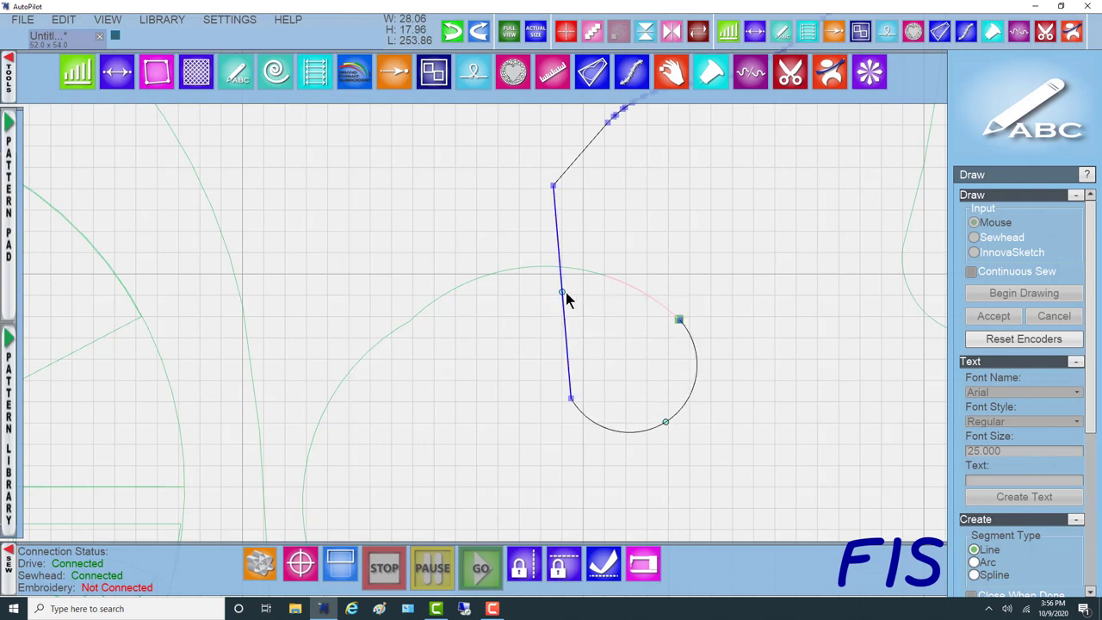
pyautogui.moveTo(562, 291); pyautogui.dragTo(530, 295)
# Step: Flatten the carriage segment's connecting arc slightly and finish editing its points
pyautogui.click(561, 269)
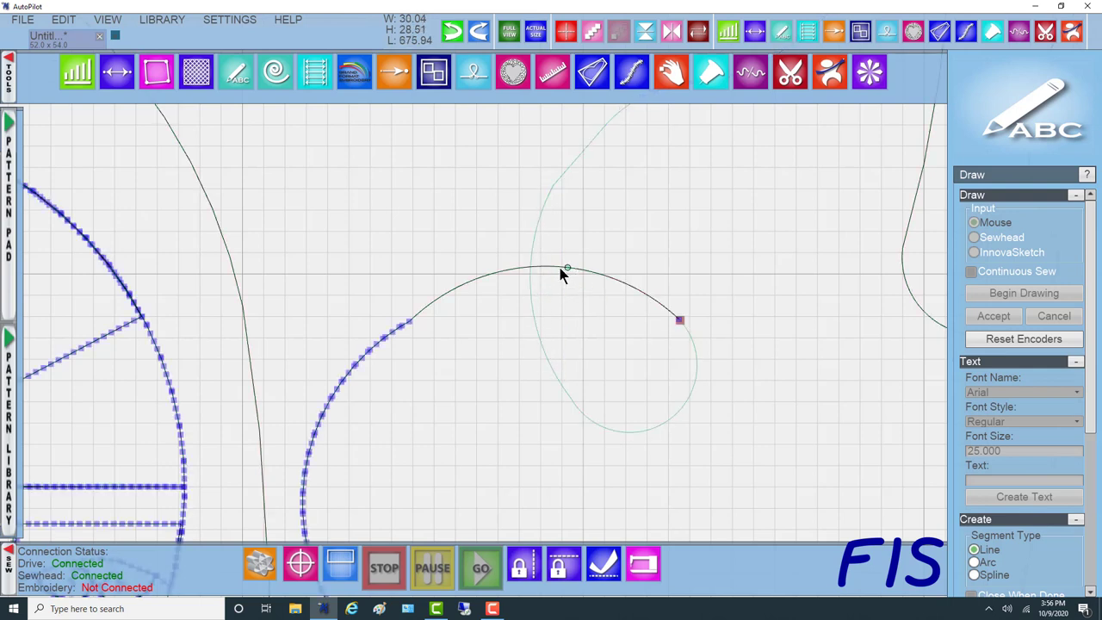
pyautogui.moveTo(567, 270); pyautogui.dragTo(564, 295)
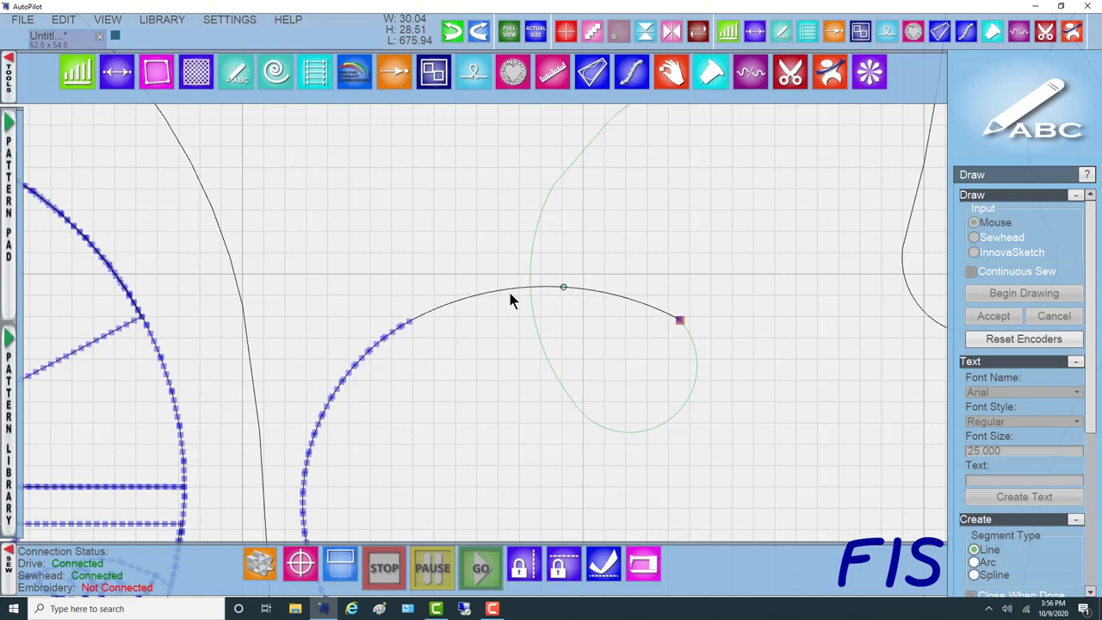
pyautogui.scroll(-5, 476, 286)
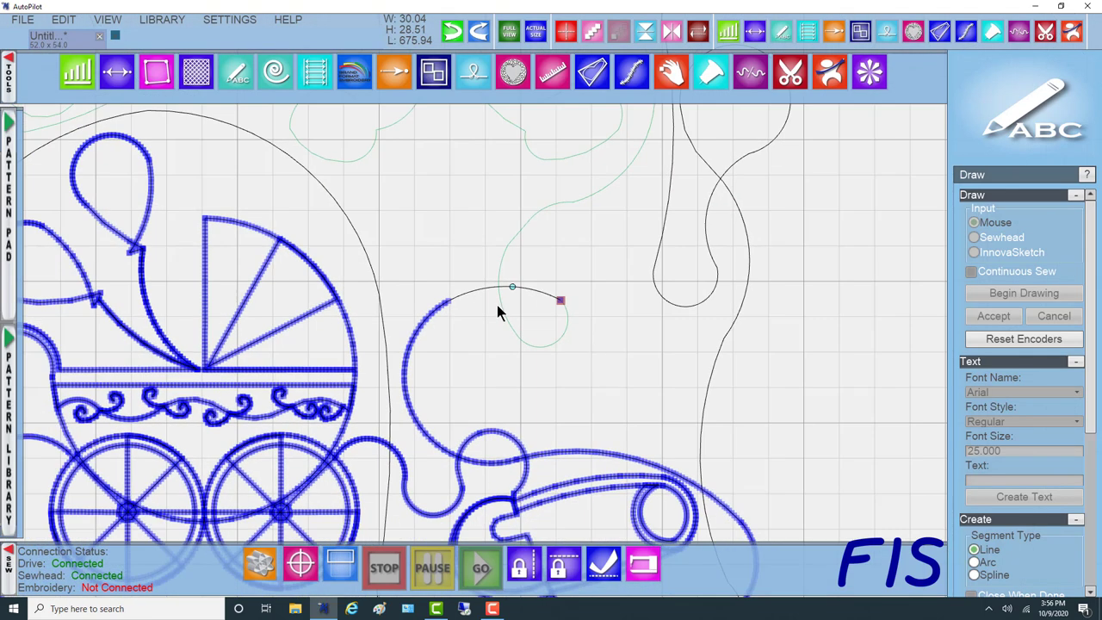
pyautogui.press('Escape')
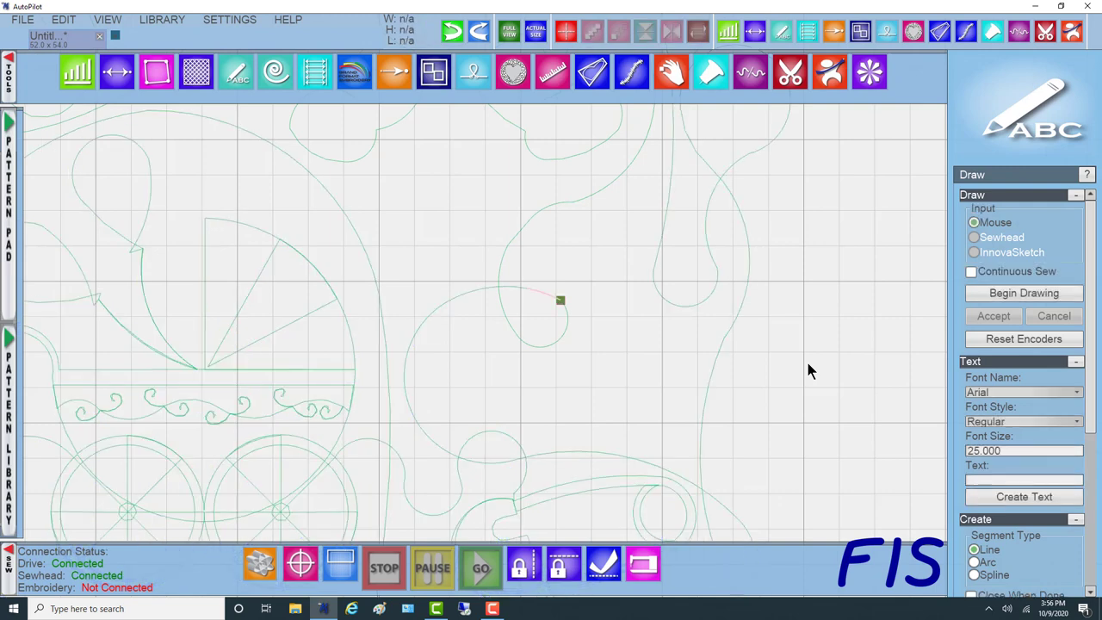
pyautogui.scroll(-1, 807, 370)
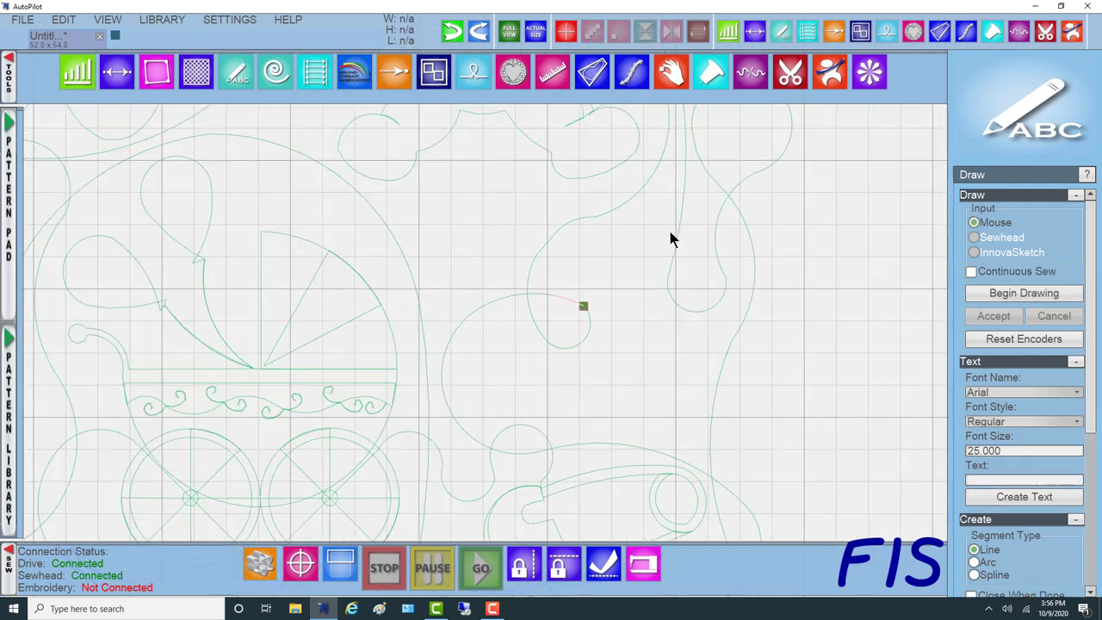
# Step: Delete the run of dense points on the bear segment above its new loop, up to where the original curve bends upward
pyautogui.click(601, 215)
pyautogui.scroll(5, 598, 224)
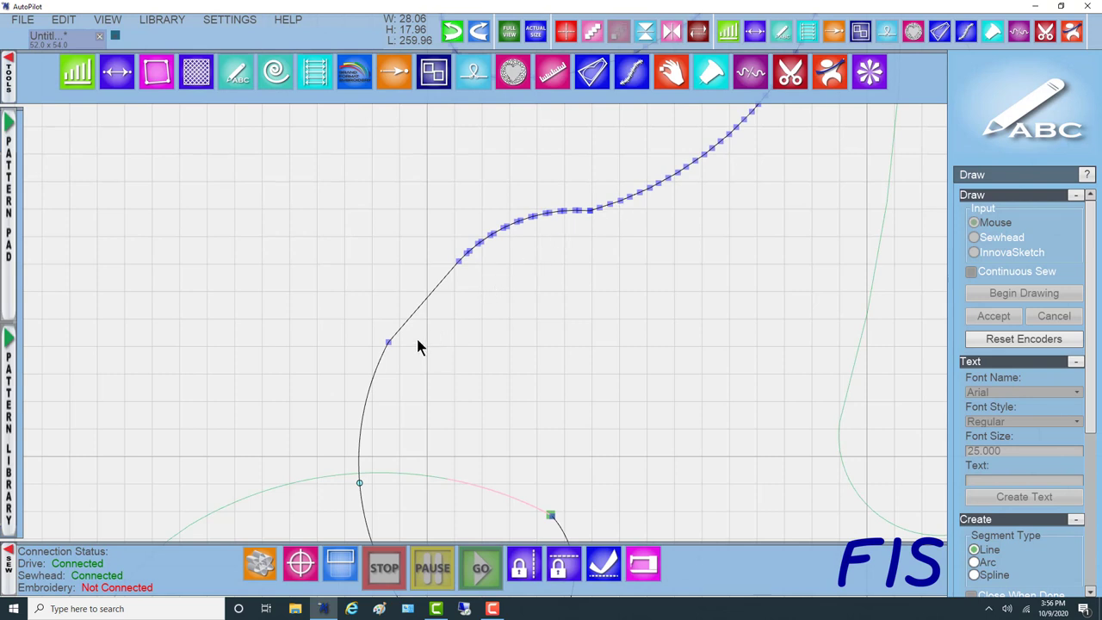
pyautogui.scroll(-5, 1056, 409)
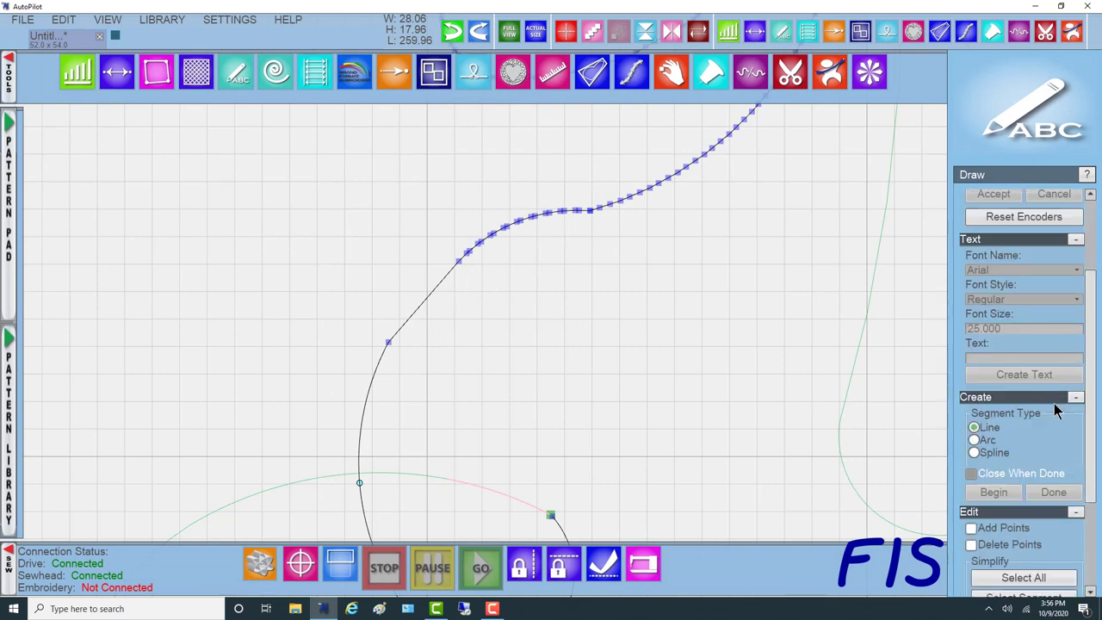
pyautogui.scroll(-1, 1053, 400)
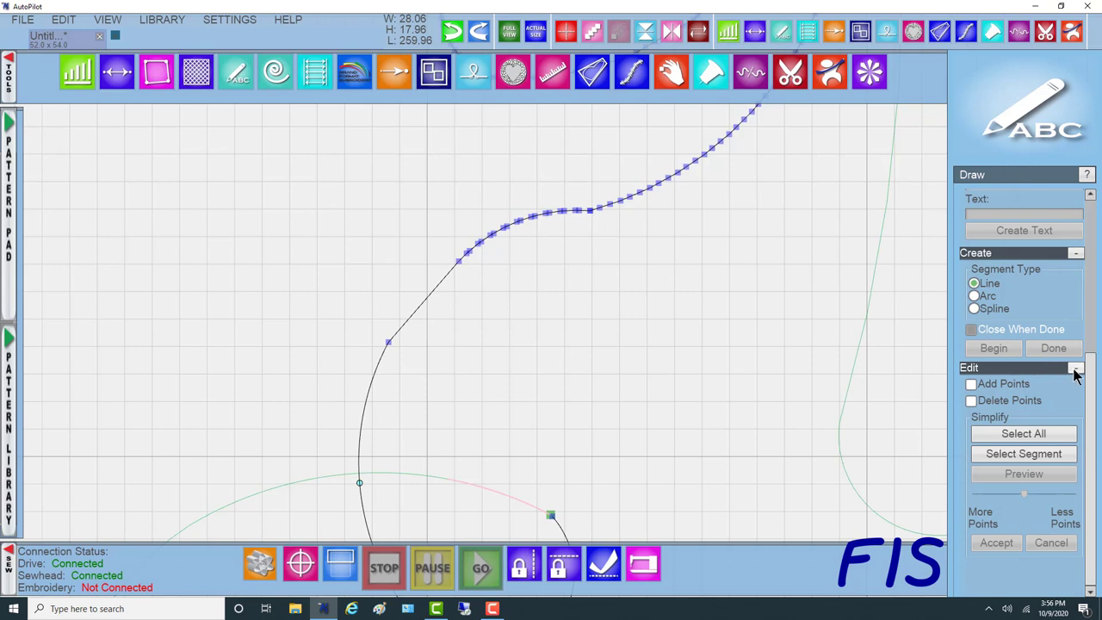
pyautogui.click(971, 401)
pyautogui.click(459, 260)
pyautogui.click(468, 252)
pyautogui.click(482, 246)
pyautogui.click(492, 241)
pyautogui.click(504, 233)
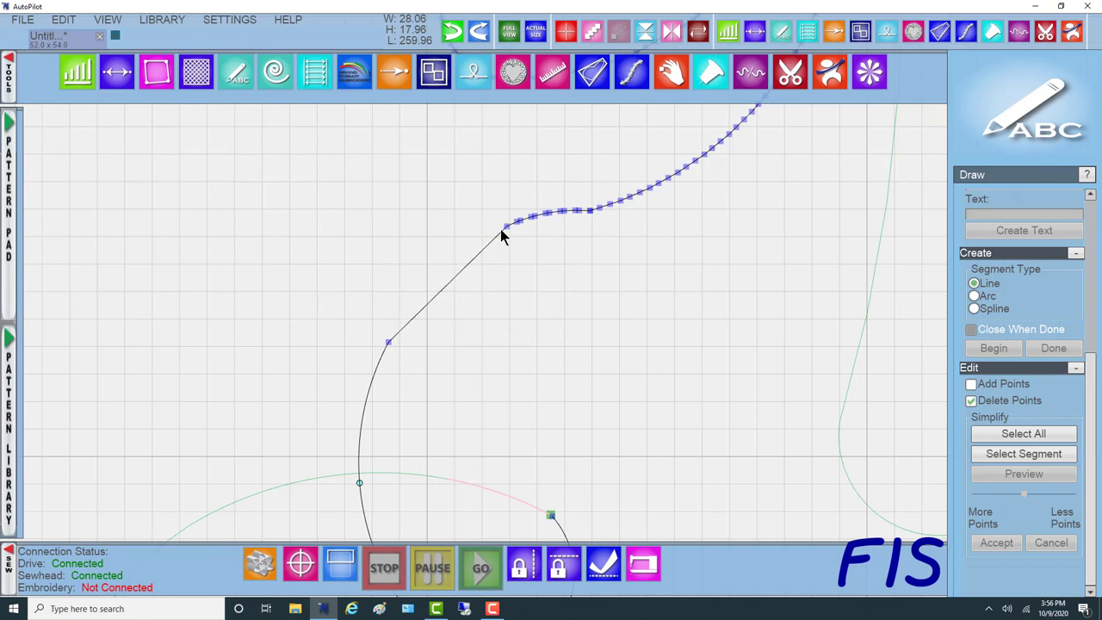
pyautogui.click(512, 228)
pyautogui.click(521, 224)
pyautogui.click(532, 222)
pyautogui.click(551, 219)
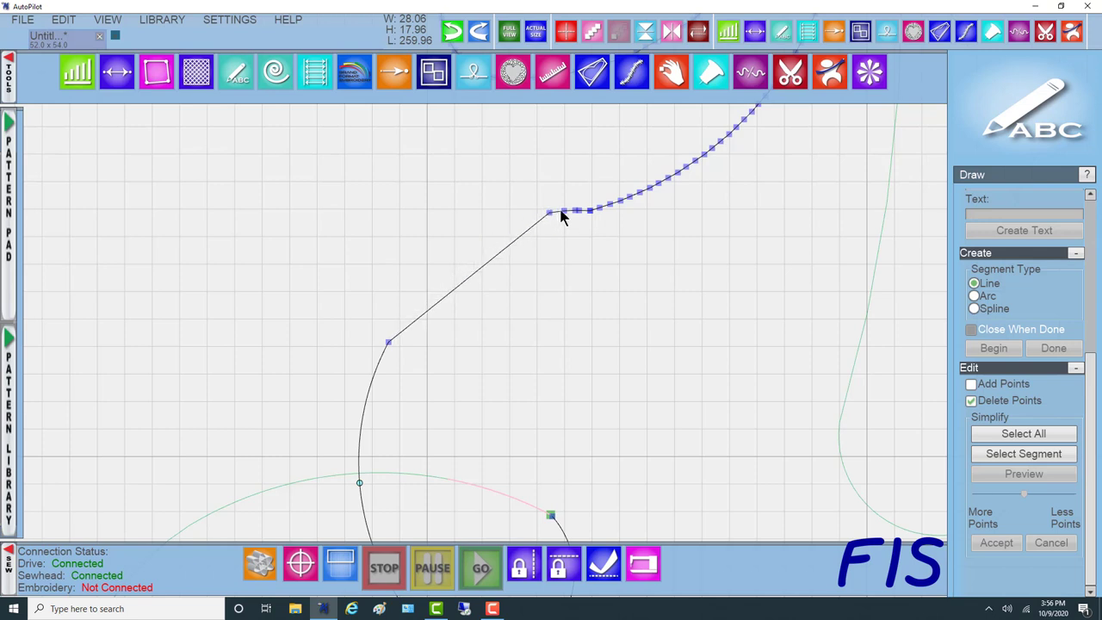
pyautogui.click(568, 217)
pyautogui.click(580, 218)
pyautogui.click(586, 216)
pyautogui.click(593, 216)
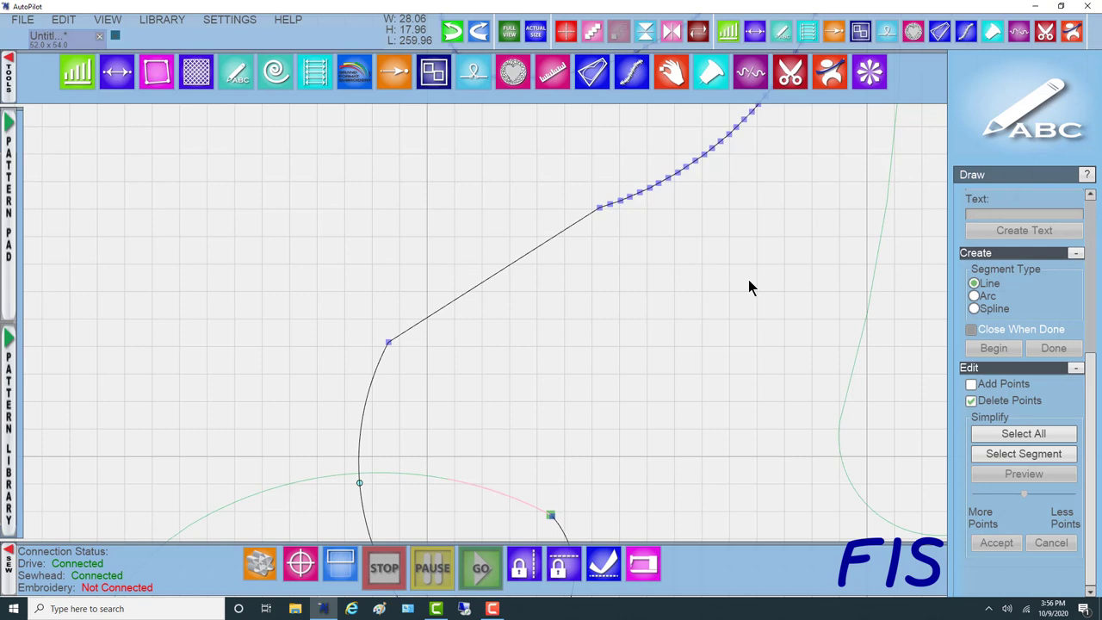
pyautogui.click(970, 402)
# Step: Convert the resulting straight line of the bear segment to an arc, bow it slightly upward and finish editing the points
pyautogui.rightClick(505, 271)
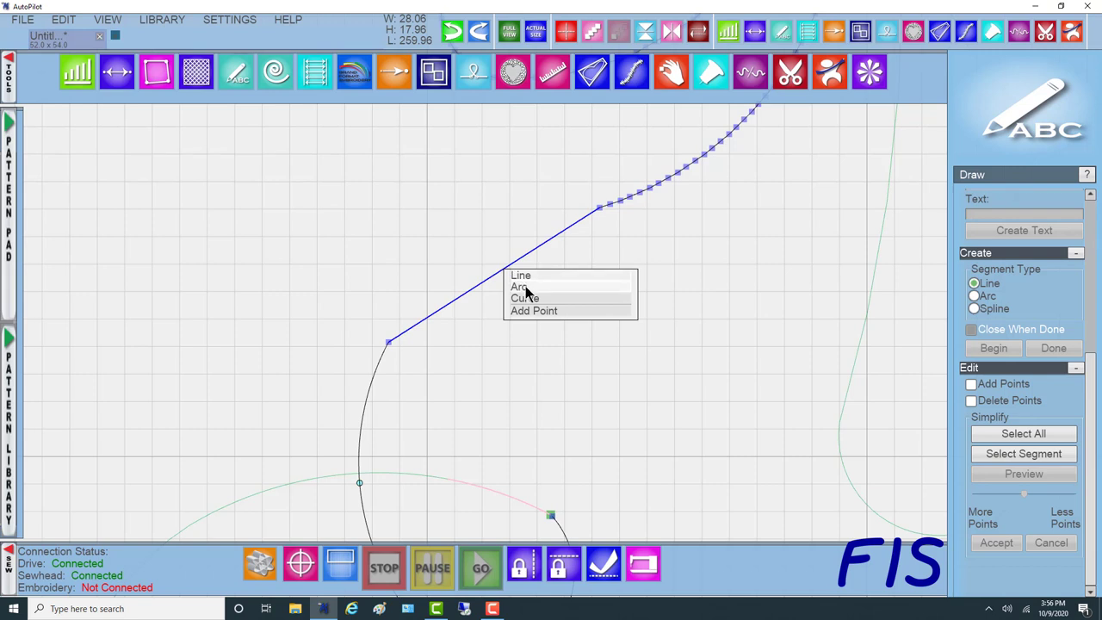
pyautogui.click(522, 287)
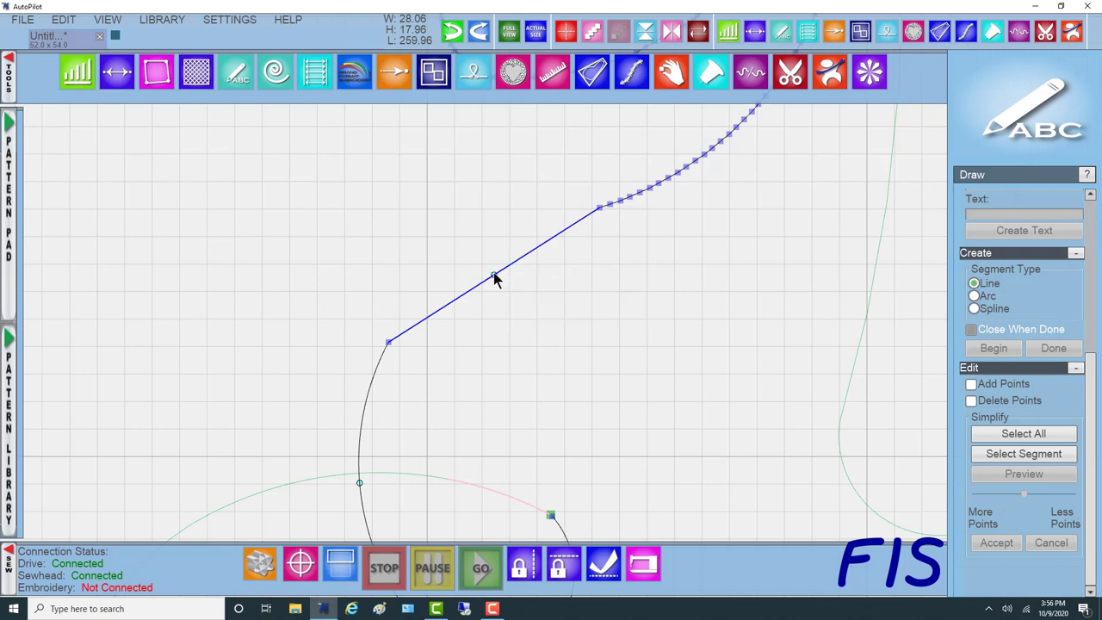
pyautogui.moveTo(493, 275); pyautogui.dragTo(491, 251)
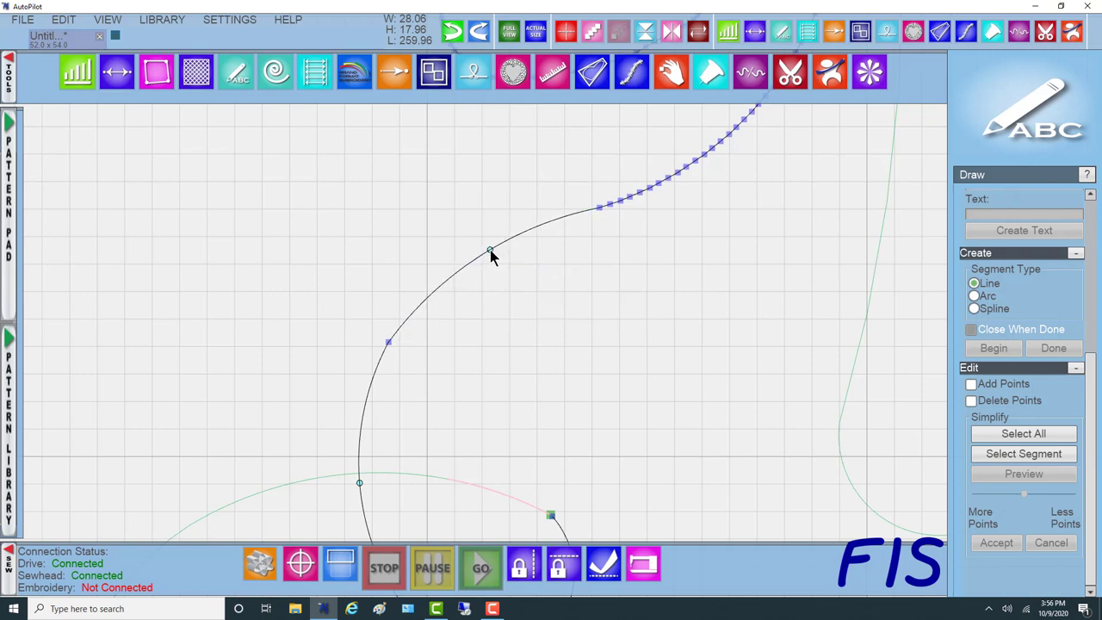
pyautogui.scroll(-3, 528, 413)
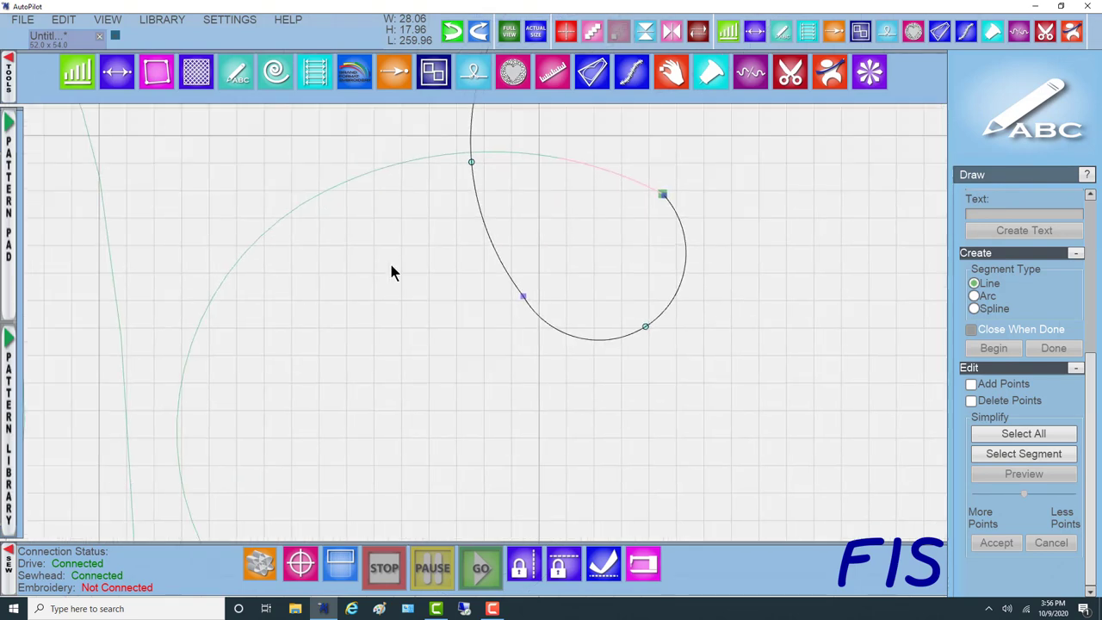
pyautogui.scroll(-5, 355, 353)
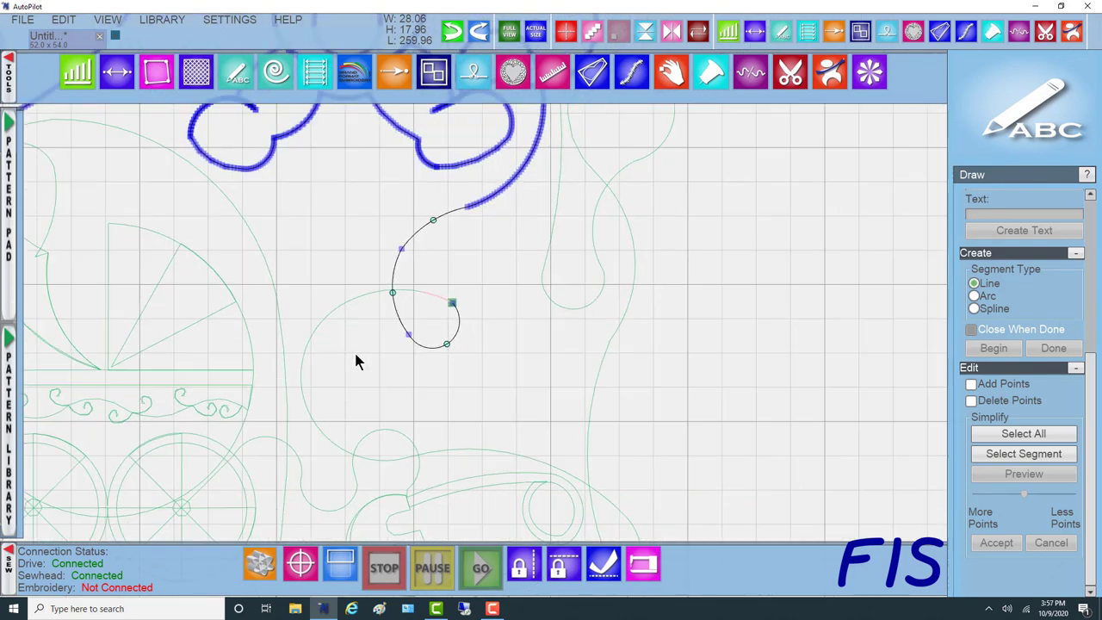
pyautogui.scroll(-2, 354, 349)
pyautogui.press('Escape')
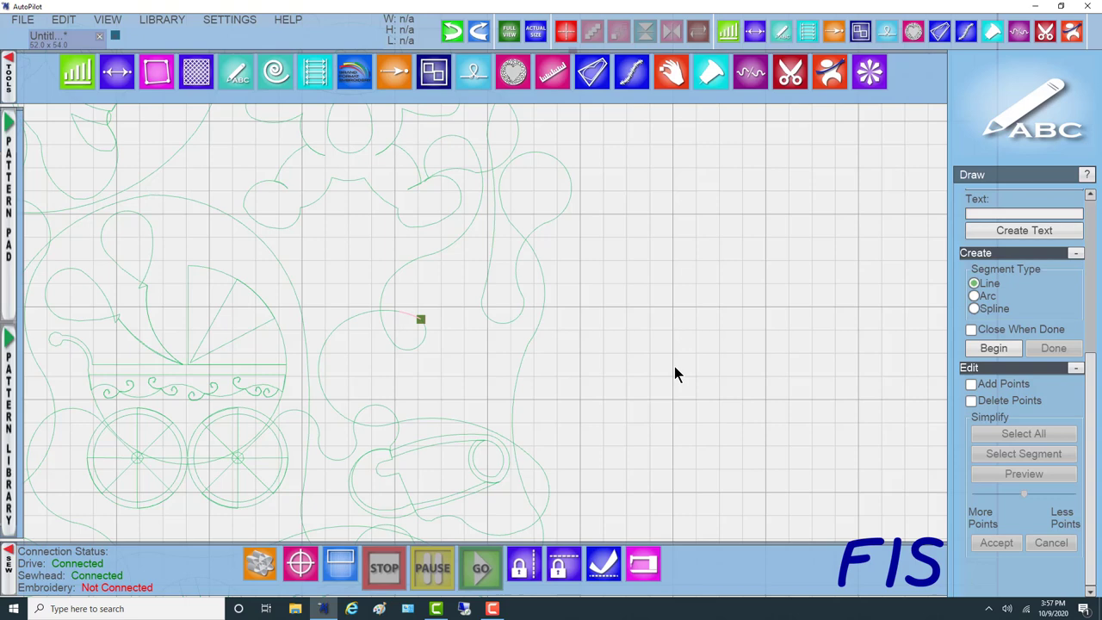
# Step: Enlarge the bear segment's loop by moving its end, lower point and arc handle outward, and snap the carriage segment's start onto the new end
pyautogui.scroll(-2, 674, 366)
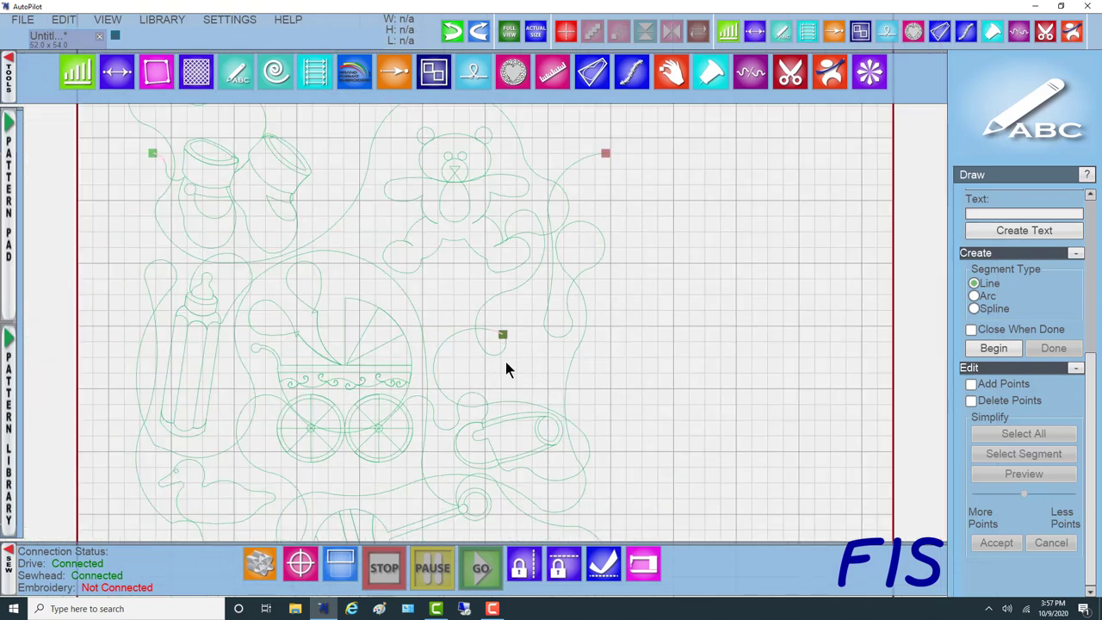
pyautogui.scroll(5, 506, 368)
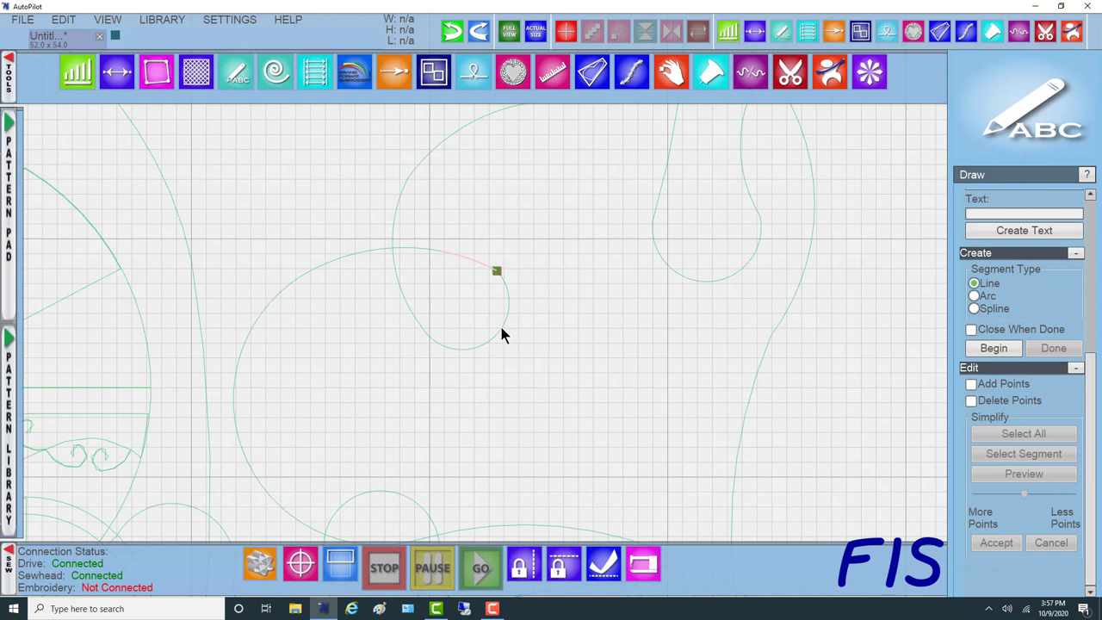
pyautogui.click(502, 328)
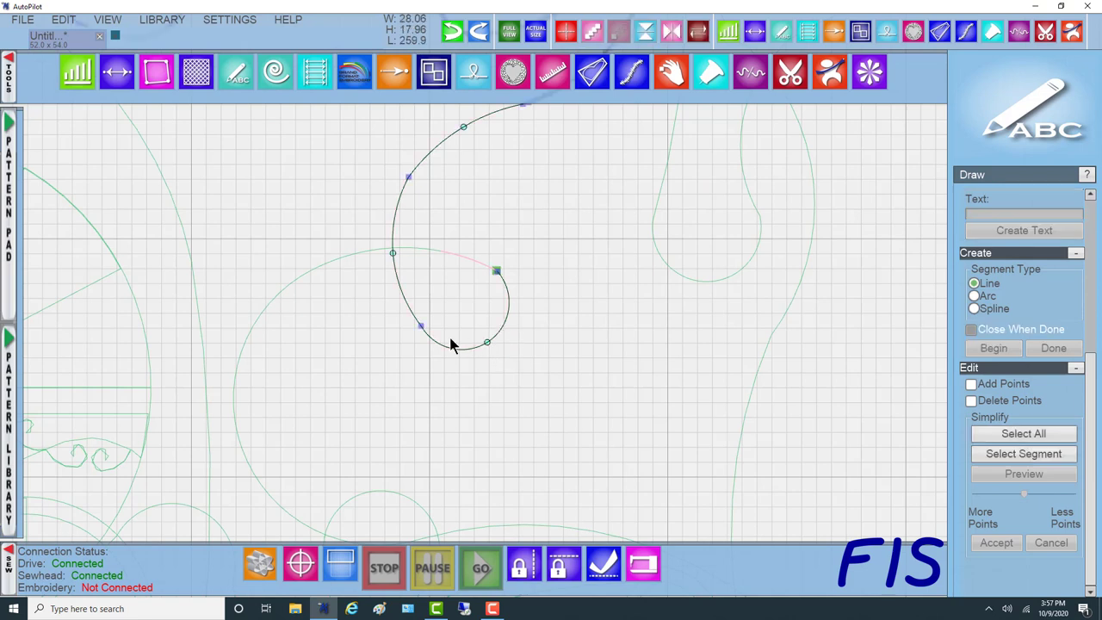
pyautogui.moveTo(502, 276); pyautogui.dragTo(544, 302)
pyautogui.moveTo(422, 334); pyautogui.dragTo(459, 401)
pyautogui.moveTo(545, 303); pyautogui.dragTo(599, 330)
pyautogui.moveTo(486, 342); pyautogui.dragTo(570, 408)
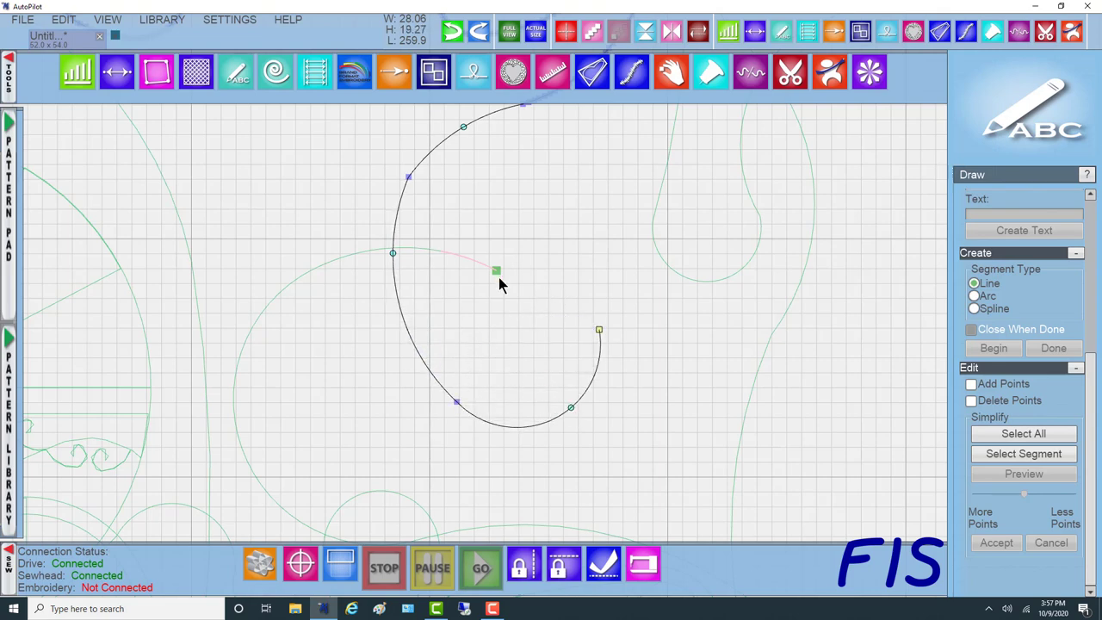
pyautogui.moveTo(496, 270); pyautogui.dragTo(598, 328)
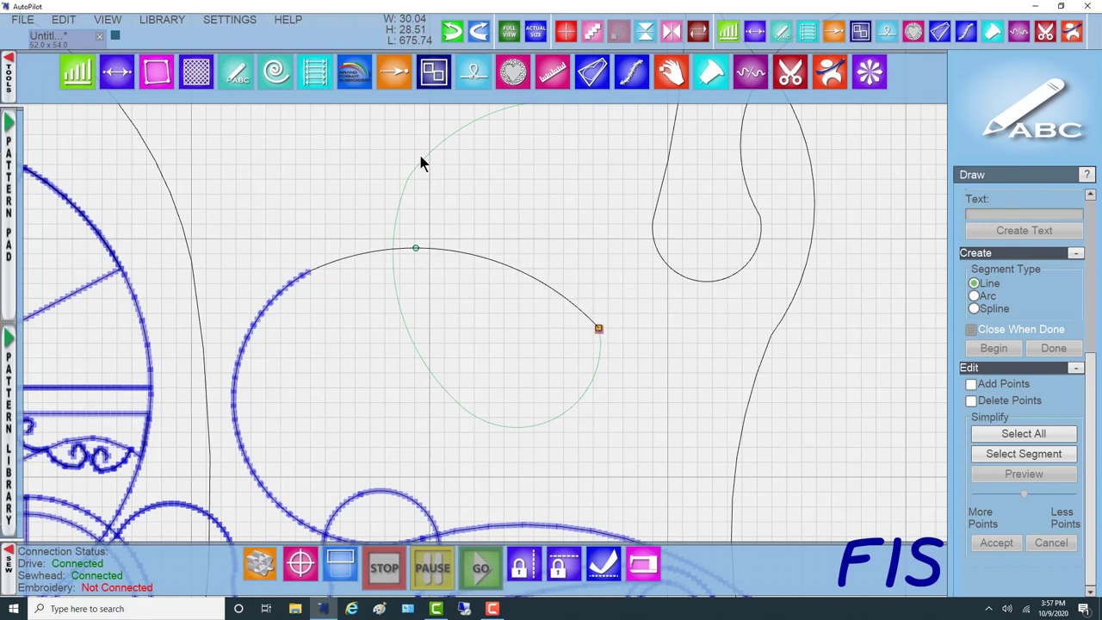
# Step: Nudge the bear segment's point between its two upper arcs slightly inward to smooth the curve, and finish editing
pyautogui.click(410, 177)
pyautogui.moveTo(417, 181); pyautogui.dragTo(414, 179)
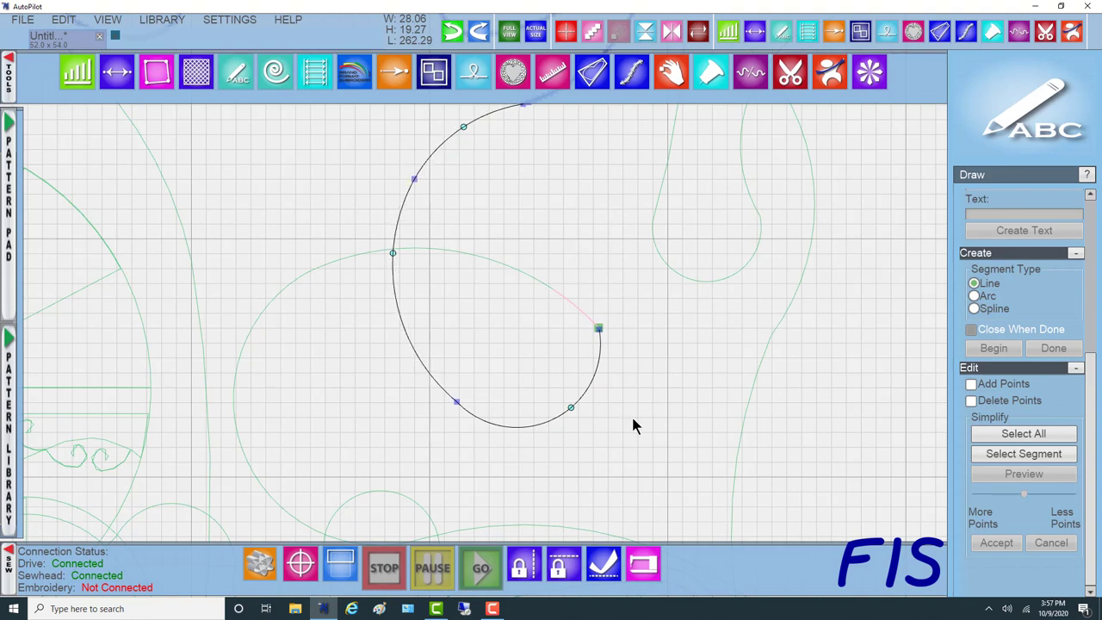
pyautogui.scroll(-2, 631, 413)
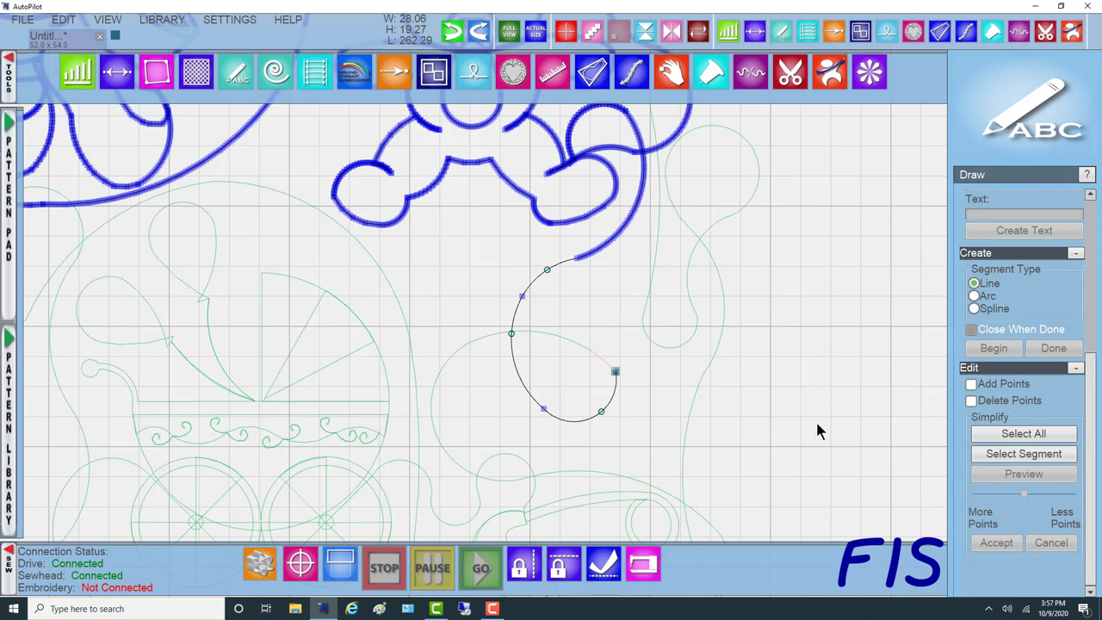
pyautogui.click(819, 420)
# Step: Join the bear and carriage segments into one continuous pattern at their shared point with Endsnap, and switch to Transform
pyautogui.scroll(-3, 819, 418)
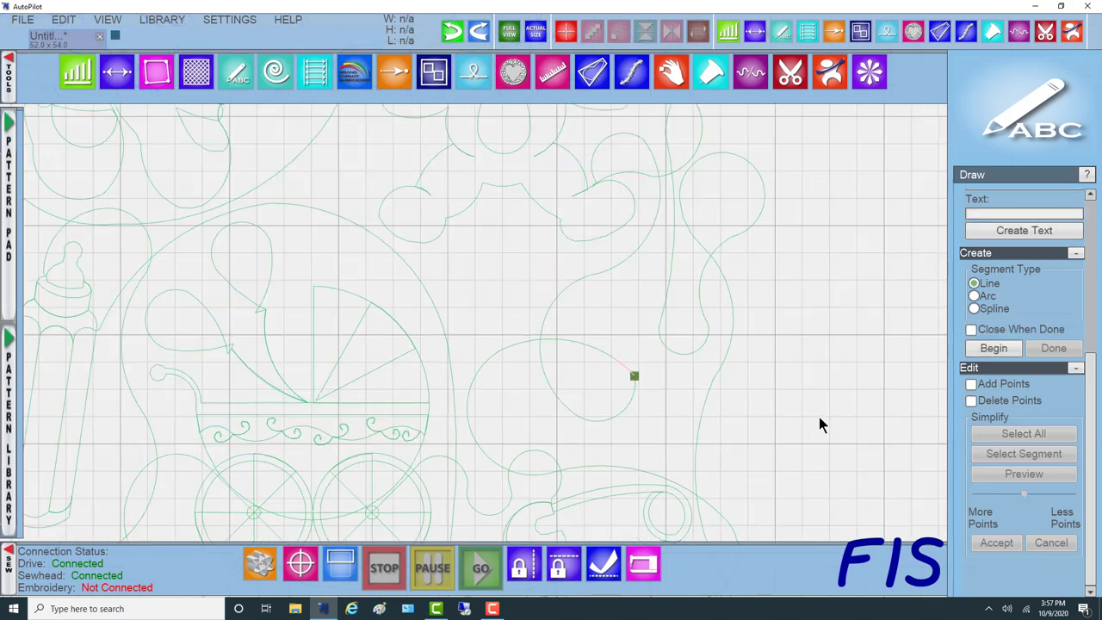
pyautogui.scroll(-1, 831, 443)
pyautogui.moveTo(826, 443); pyautogui.dragTo(792, 374, button='middle')
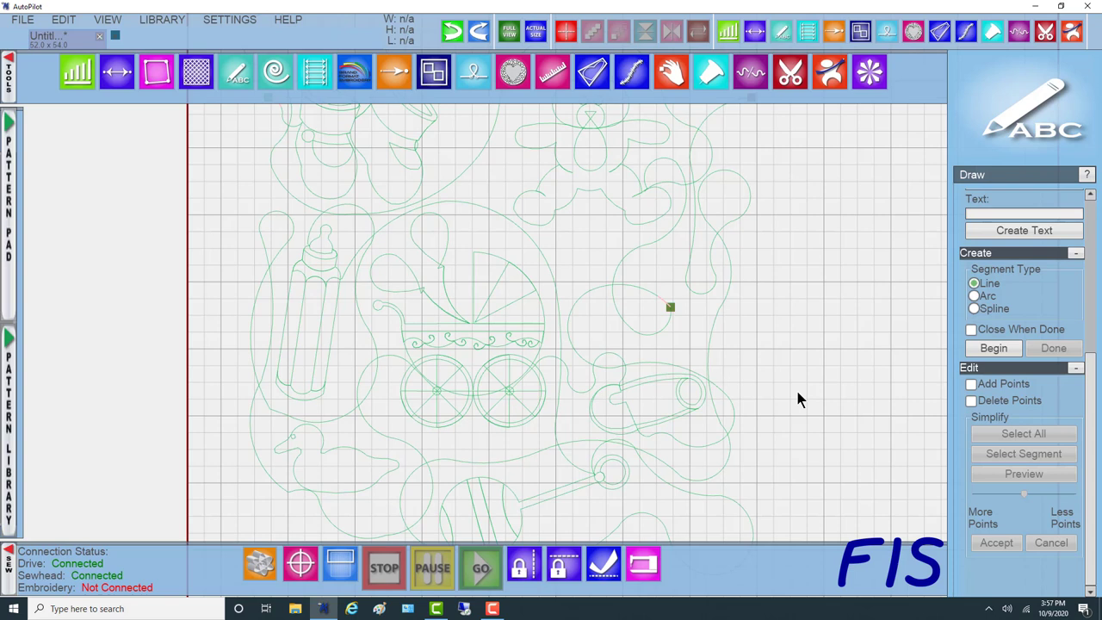
pyautogui.scroll(-1, 795, 399)
pyautogui.scroll(-2, 796, 399)
pyautogui.moveTo(821, 381); pyautogui.dragTo(732, 389, button='middle')
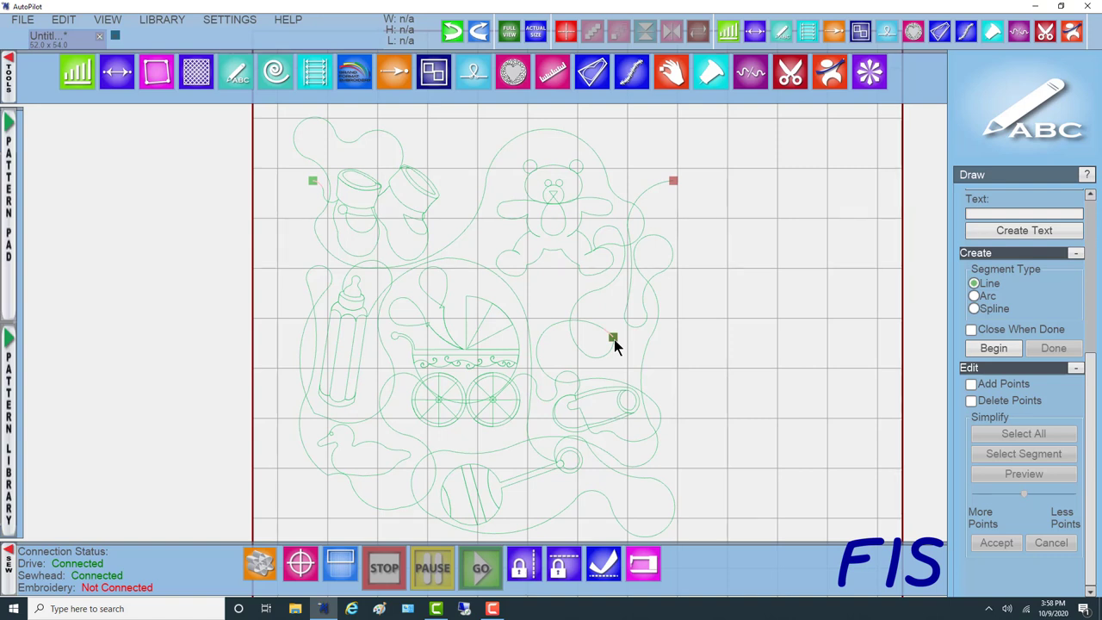
pyautogui.click(833, 31)
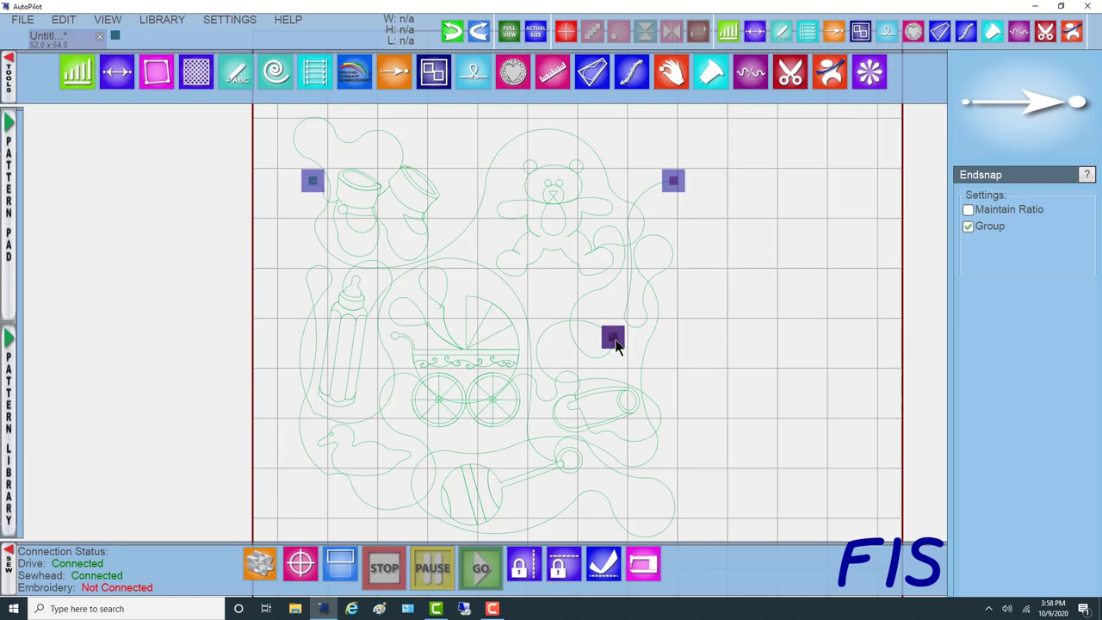
pyautogui.click(613, 340)
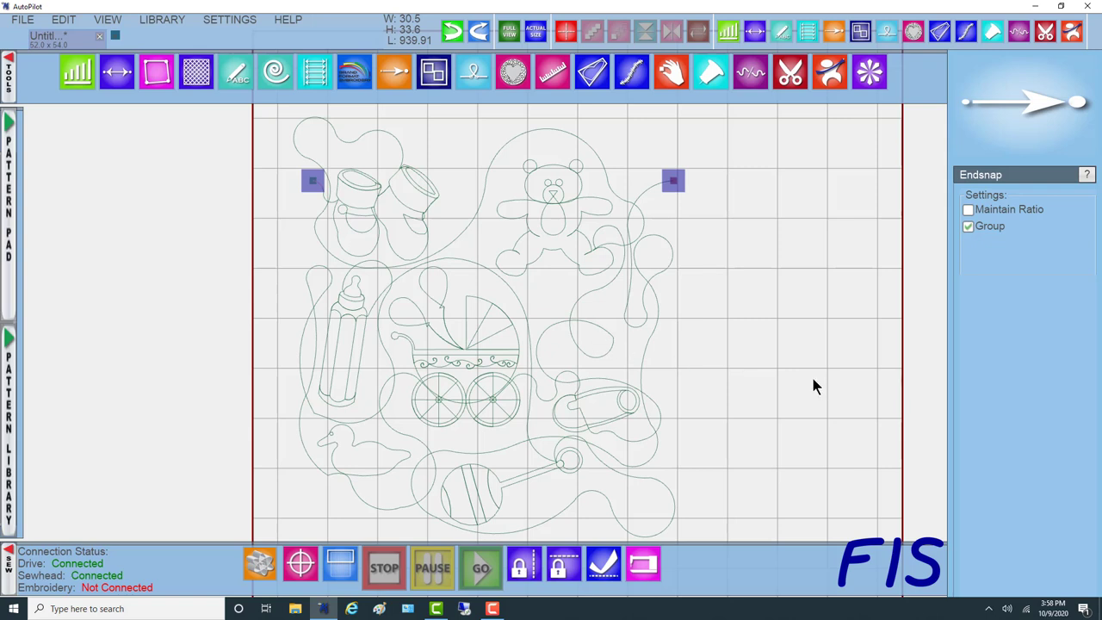
pyautogui.click(1072, 31)
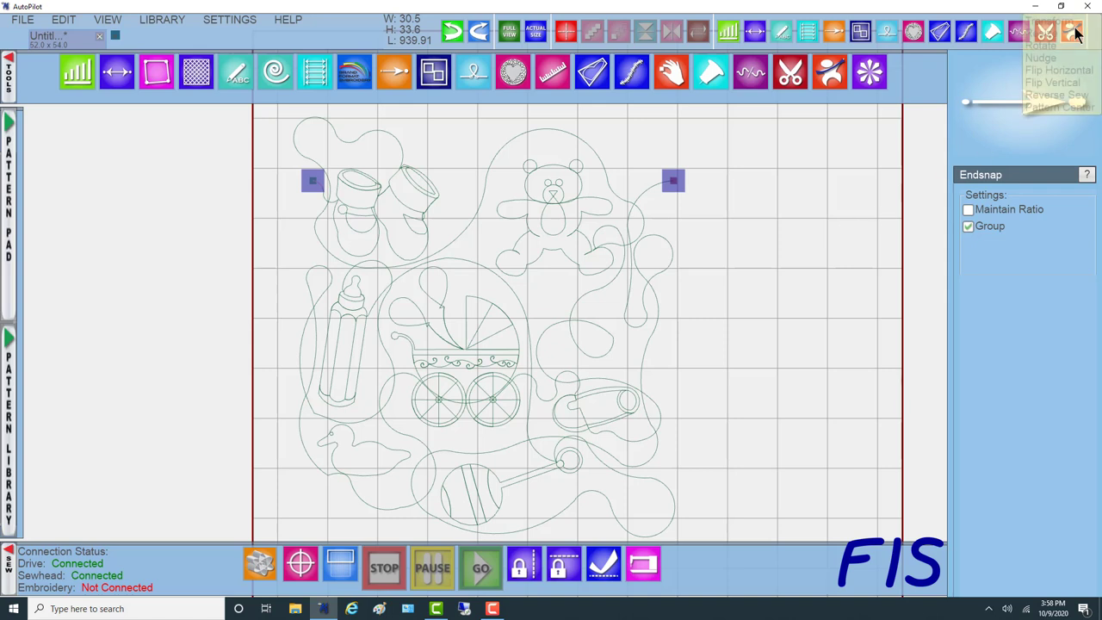
pyautogui.click(1046, 19)
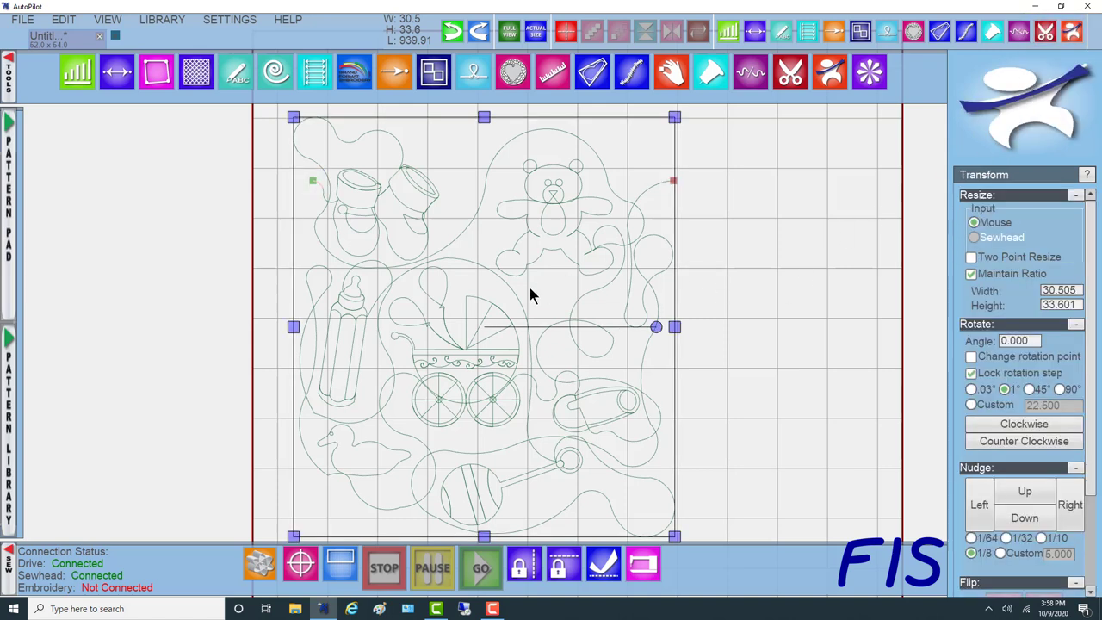
# Step: Save the joined pattern under the name "FIS new baby E2E"
pyautogui.click(19, 21)
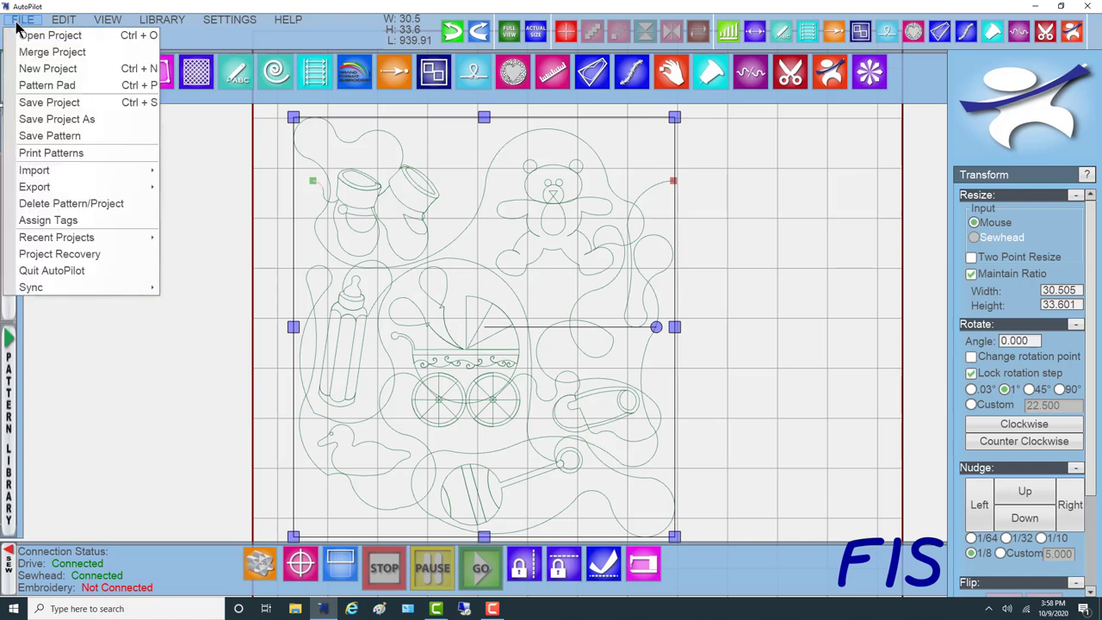
pyautogui.click(52, 135)
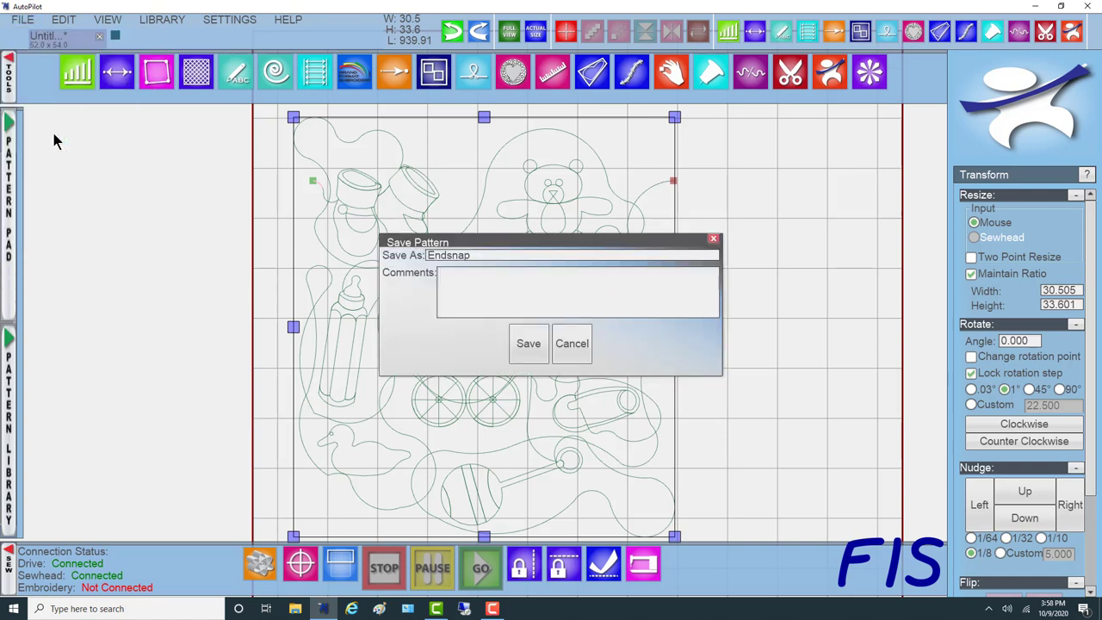
pyautogui.click(481, 255)
pyautogui.press('BackSpace')
pyautogui.press('BackSpace')
pyautogui.press('BackSpace')
pyautogui.press('BackSpace')
pyautogui.press('BackSpace')
pyautogui.press('BackSpace')
pyautogui.press('BackSpace')
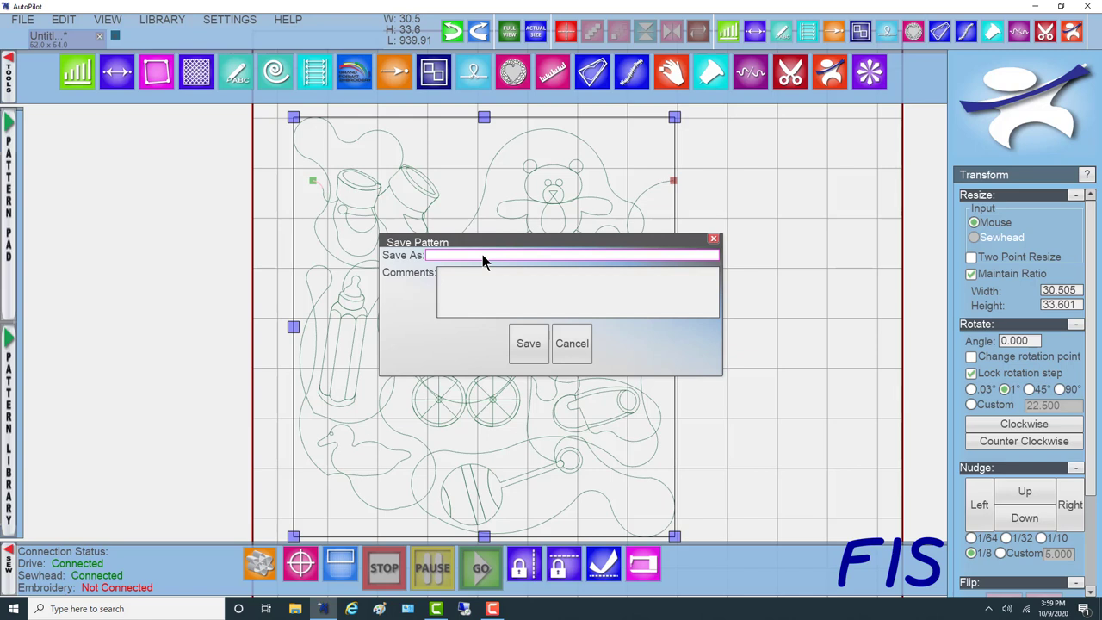
pyautogui.write('FIS new baby E2E')
pyautogui.click(530, 336)
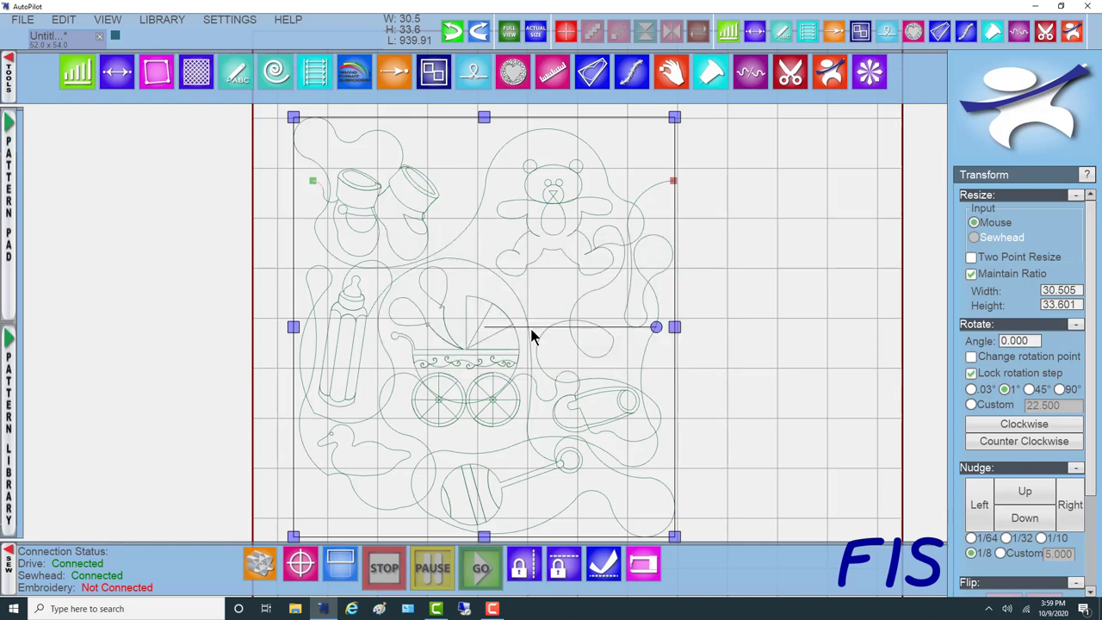
pyautogui.scroll(-2, 797, 441)
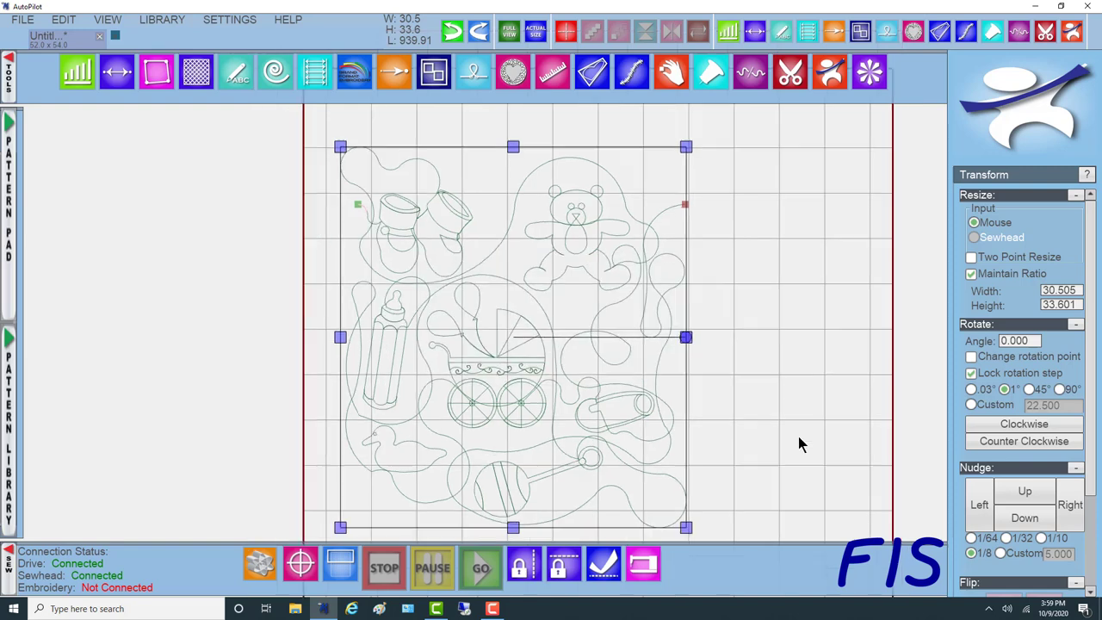